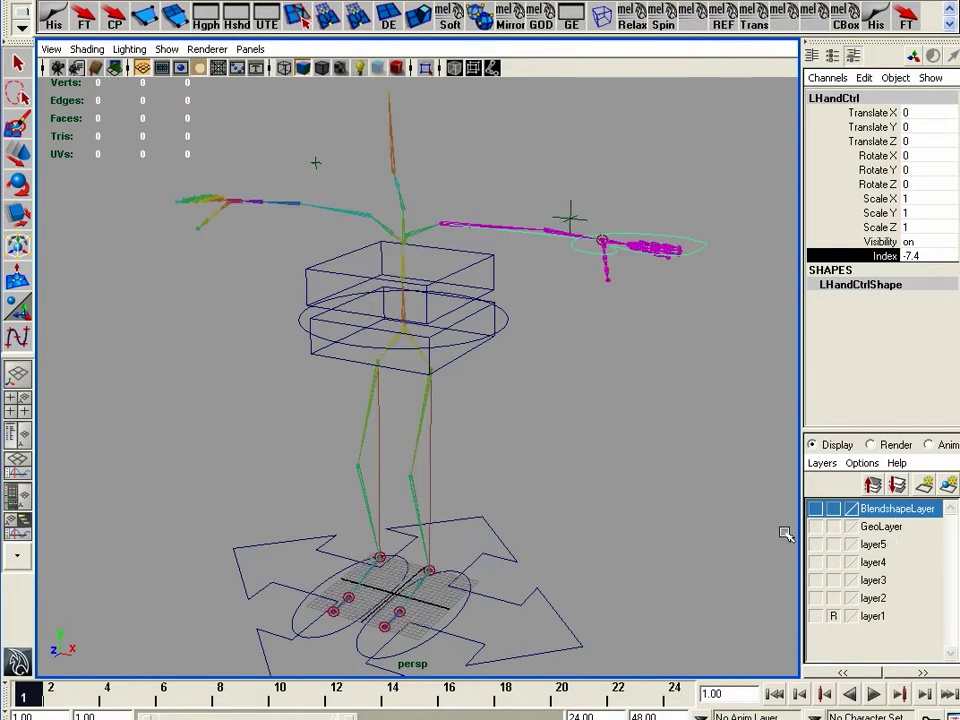
# - Delete the unused display layer layer5
pyautogui.scroll(-4, 574, 452)
pyautogui.click(874, 546)
pyautogui.rightClick(870, 550)
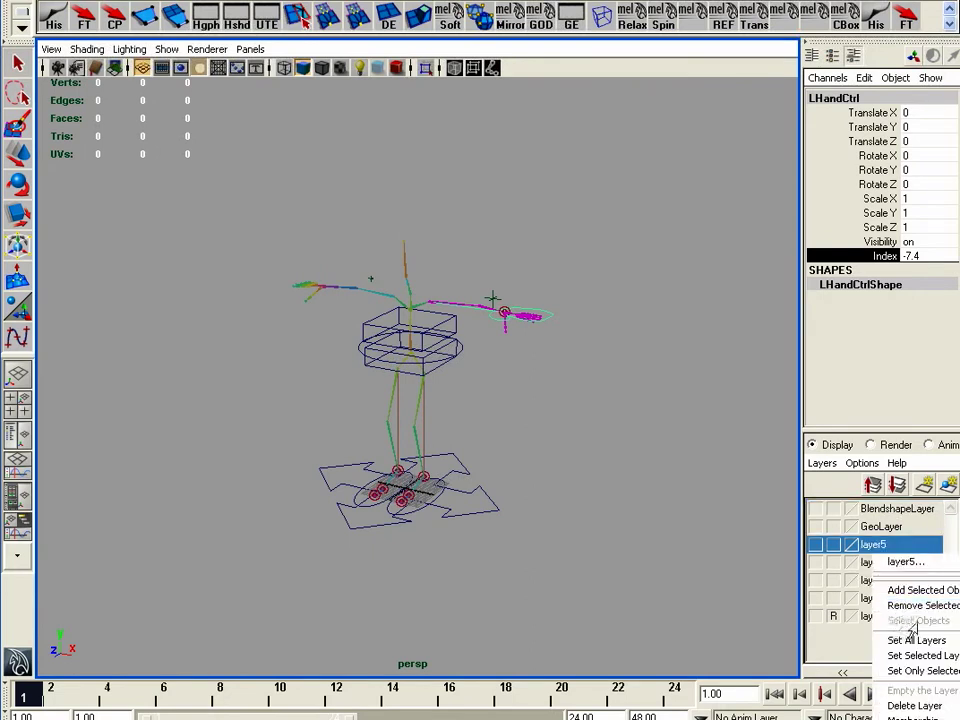
pyautogui.click(914, 705)
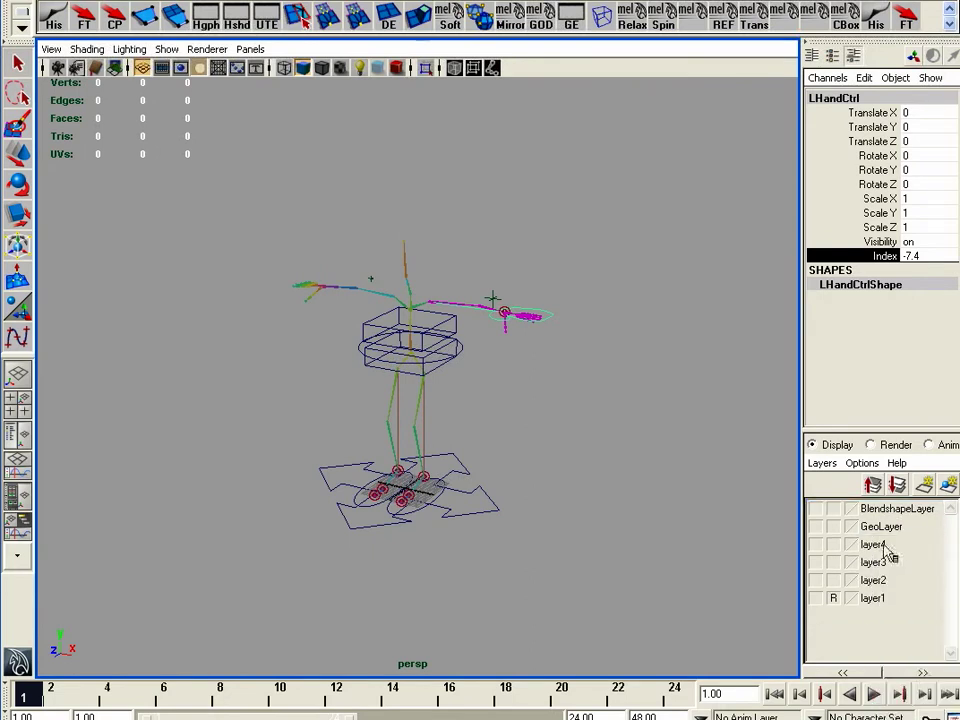
# - Select the objects assigned to layer4 to check its contents and delete that layer
pyautogui.rightClick(884, 556)
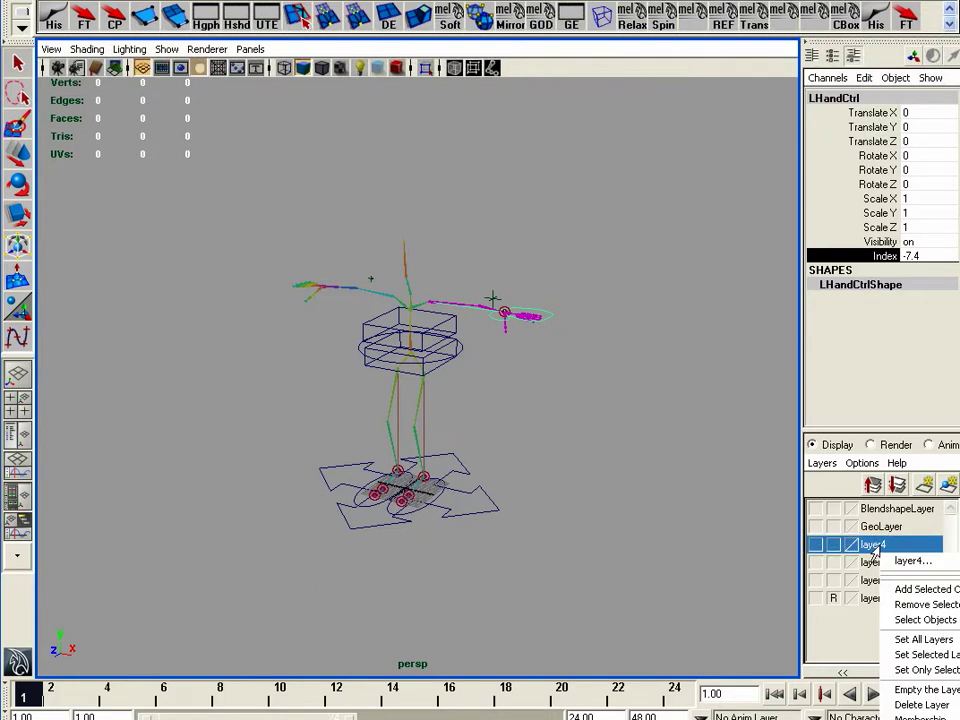
pyautogui.click(902, 619)
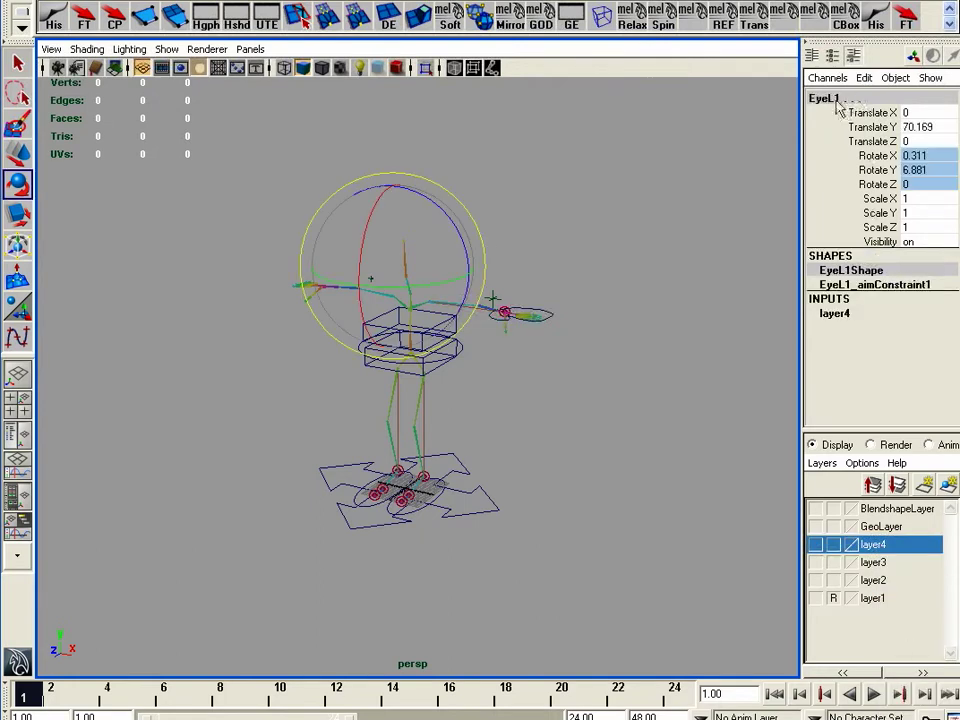
pyautogui.rightClick(872, 550)
pyautogui.click(896, 705)
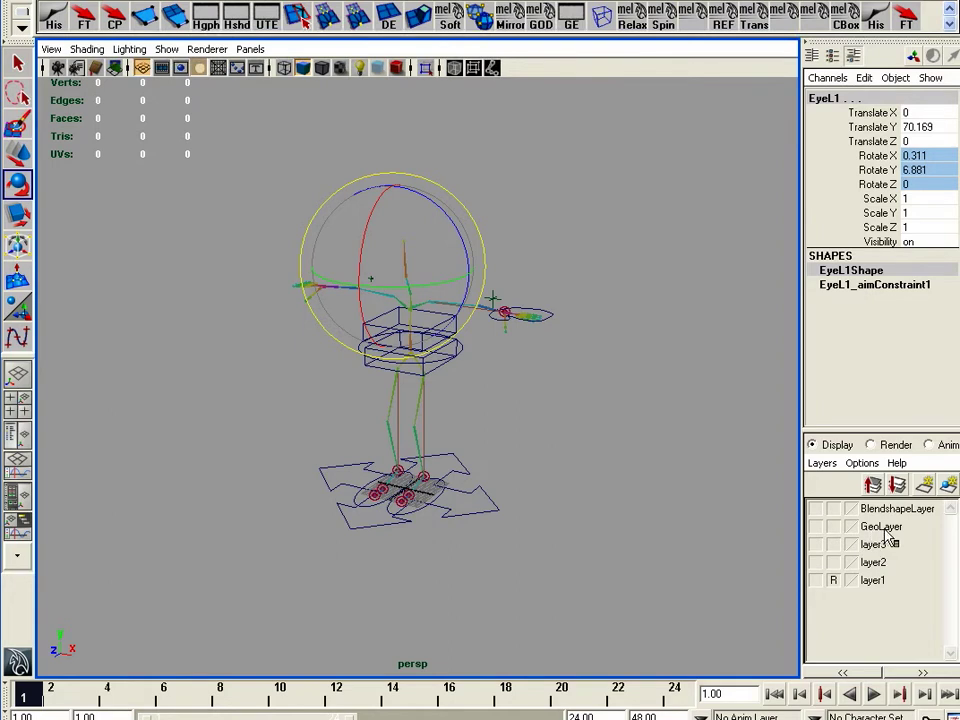
# - Make layer3 visible to check its contents and delete the layer
pyautogui.click(870, 547)
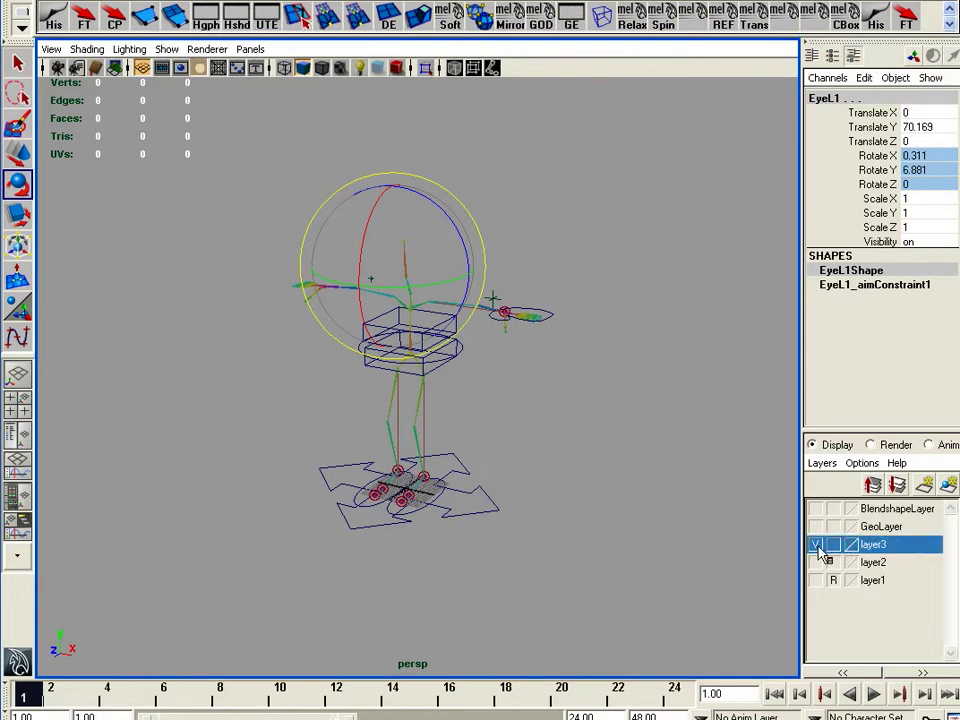
pyautogui.rightClick(885, 550)
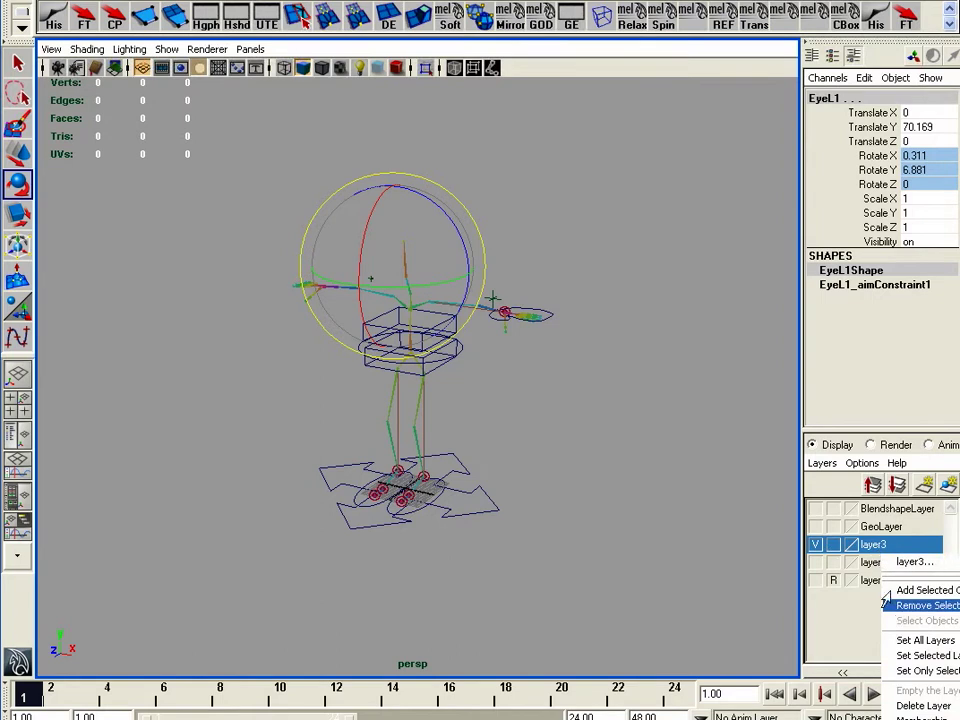
pyautogui.click(905, 705)
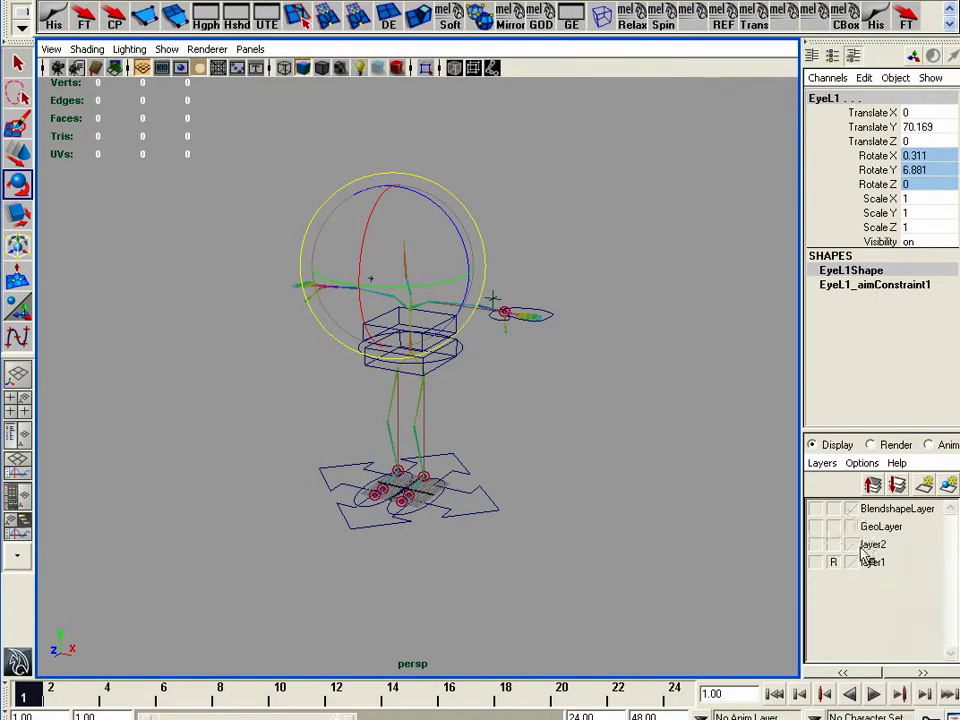
# - Toggle layer2's visibility to see what it holds and delete the layer, keeping its plane in the scene
pyautogui.click(817, 545)
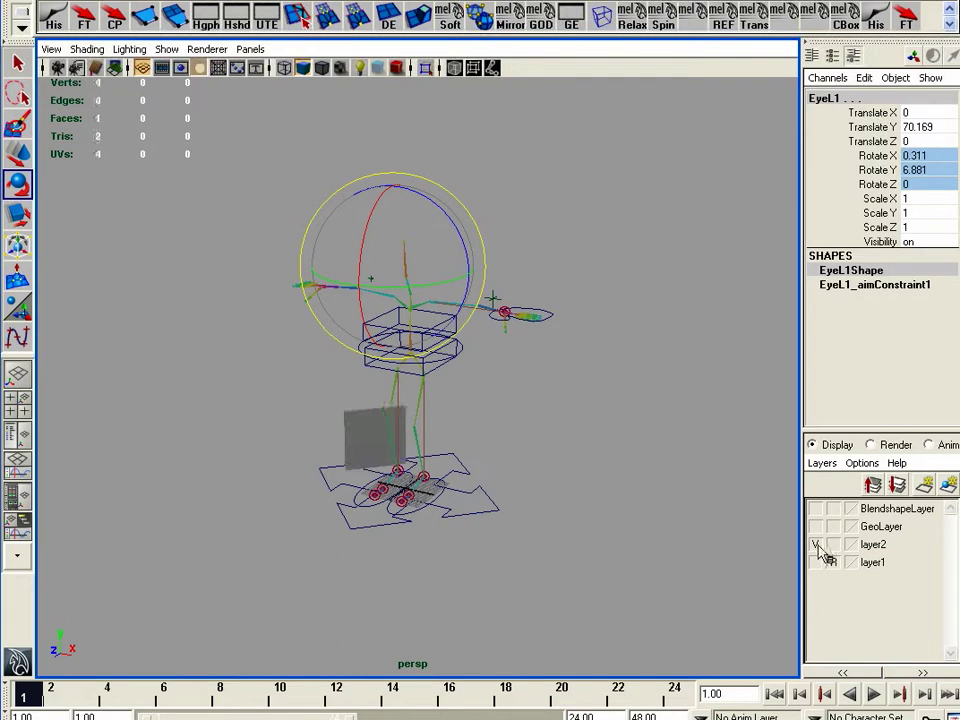
pyautogui.click(817, 545)
pyautogui.click(817, 545)
pyautogui.click(873, 545)
pyautogui.rightClick(872, 546)
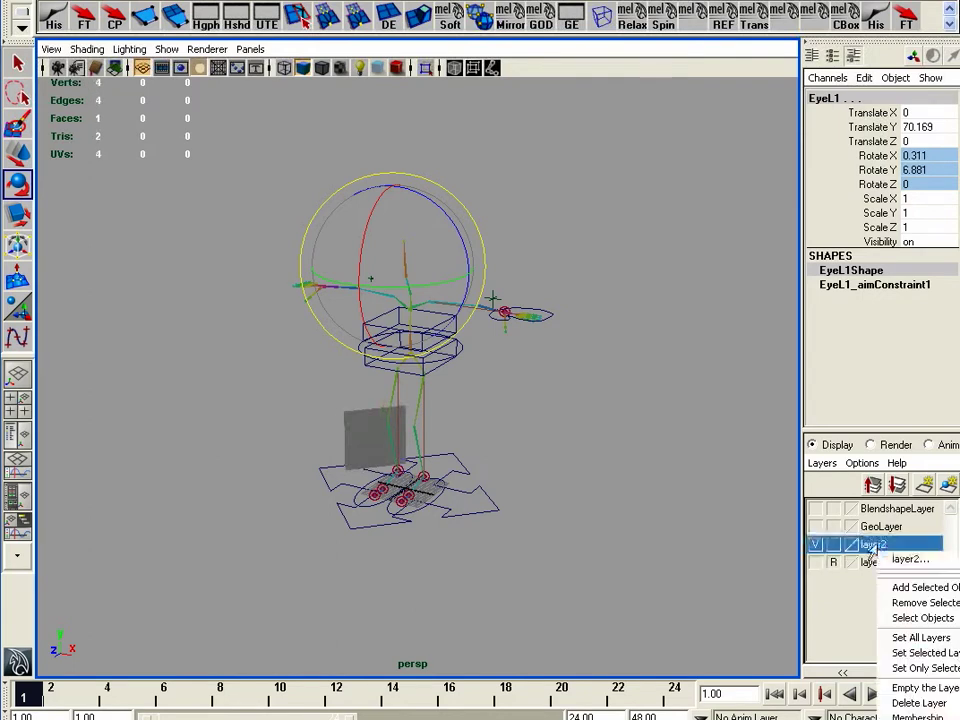
pyautogui.click(918, 702)
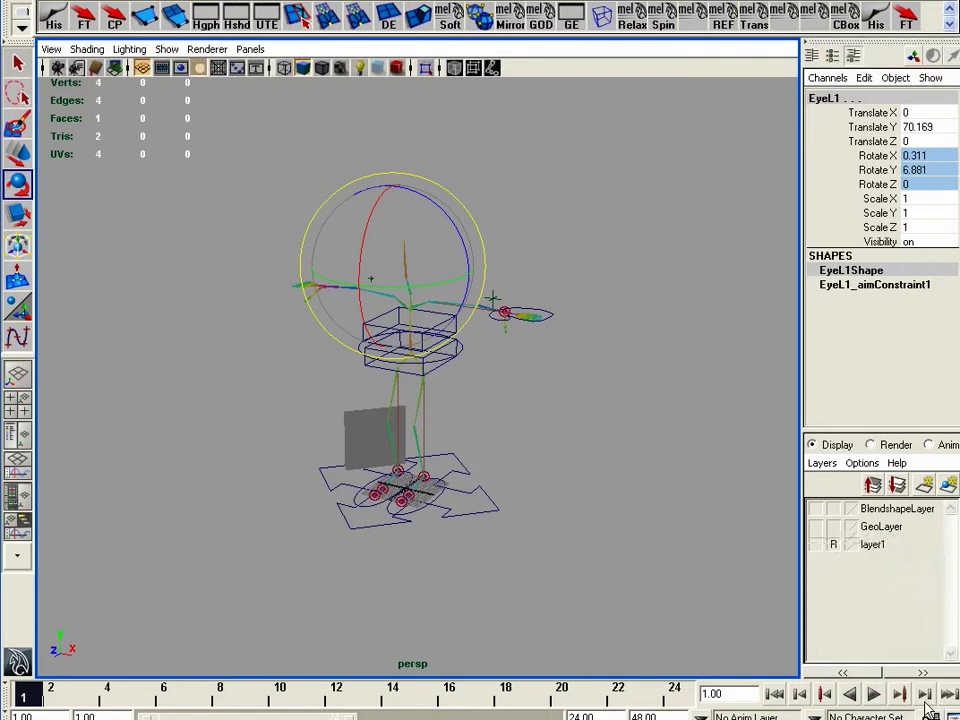
# - Show layer1 and delete the planes it contains, along with the leftover plane behind the legs
pyautogui.click(817, 545)
pyautogui.rightClick(869, 547)
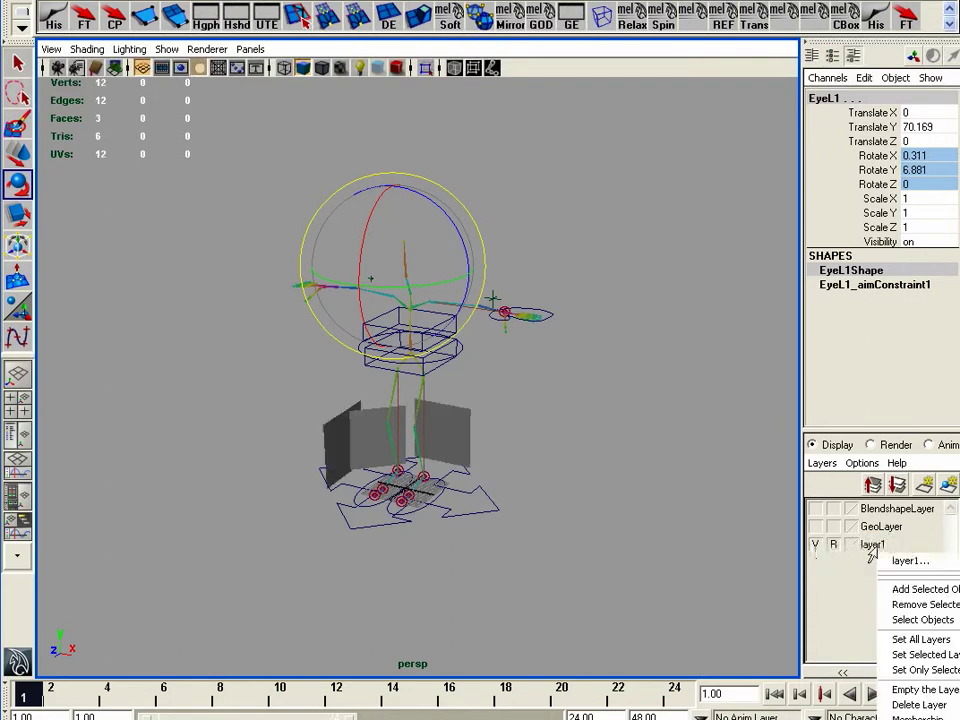
pyautogui.click(902, 621)
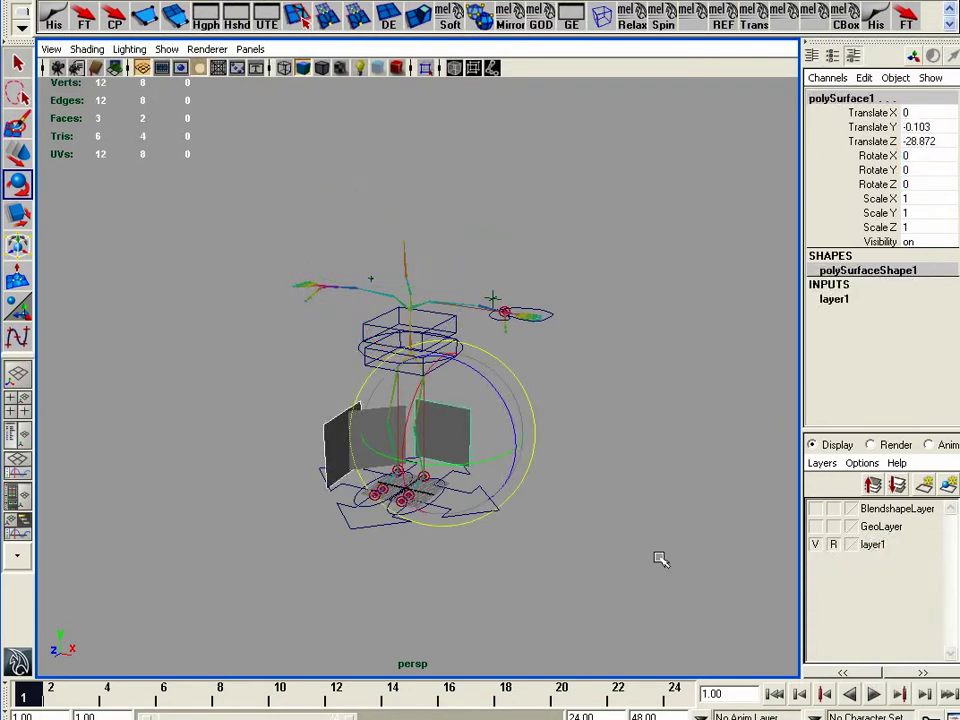
pyautogui.press('Delete')
pyautogui.click(372, 428)
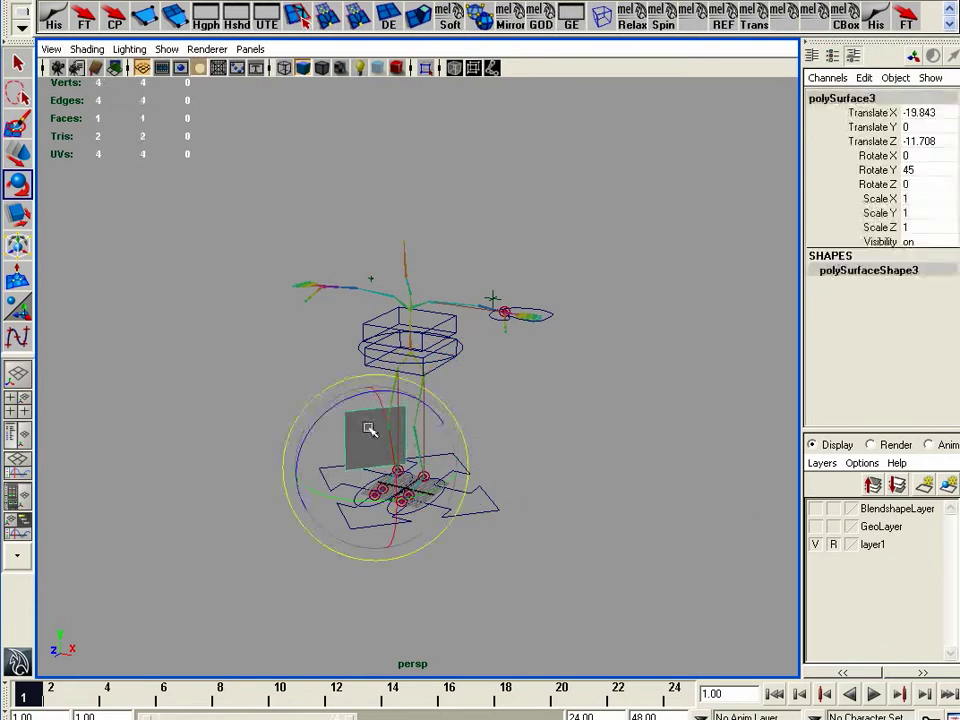
pyautogui.press('Delete')
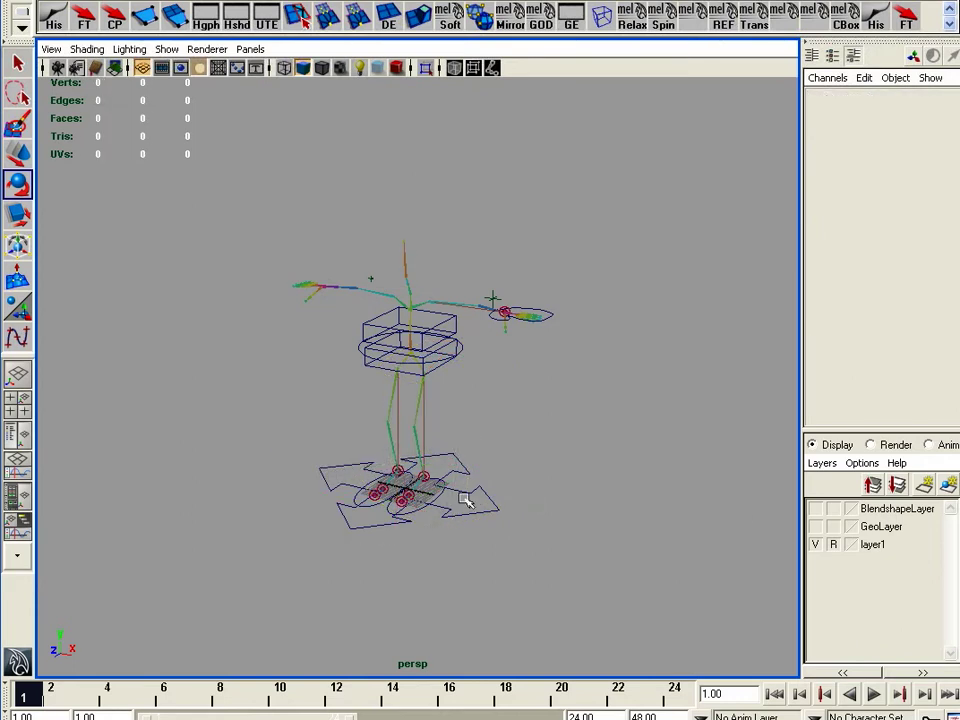
# - Select the leftover hidden cubes, including pCube1 and pCube3, in the Hypergraph Hierarchy, unhide them and delete them
pyautogui.keyDown('alt'); pyautogui.moveTo(425, 490); pyautogui.dragTo(467, 516); pyautogui.keyUp('alt')
pyautogui.keyDown('alt'); pyautogui.moveTo(467, 516); pyautogui.dragTo(576, 557, button='right'); pyautogui.keyUp('alt')
pyautogui.keyDown('alt'); pyautogui.moveTo(576, 557); pyautogui.dragTo(584, 410, button='middle'); pyautogui.keyUp('alt')
pyautogui.keyDown('alt'); pyautogui.moveTo(482, 412); pyautogui.dragTo(503, 330); pyautogui.keyUp('alt')
pyautogui.click(208, 17)
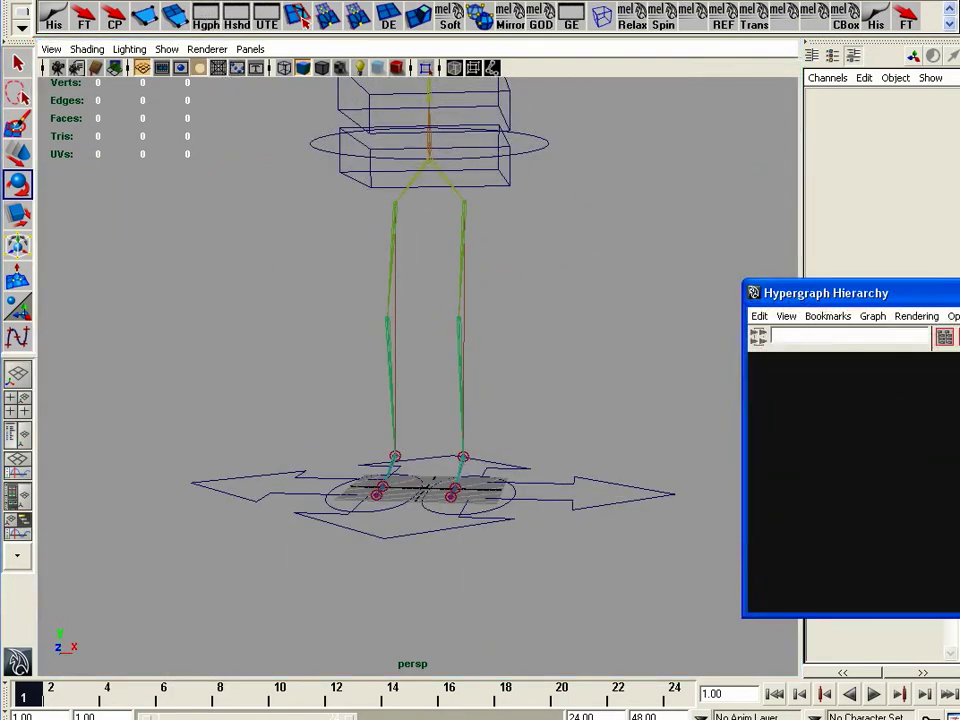
pyautogui.click(945, 338)
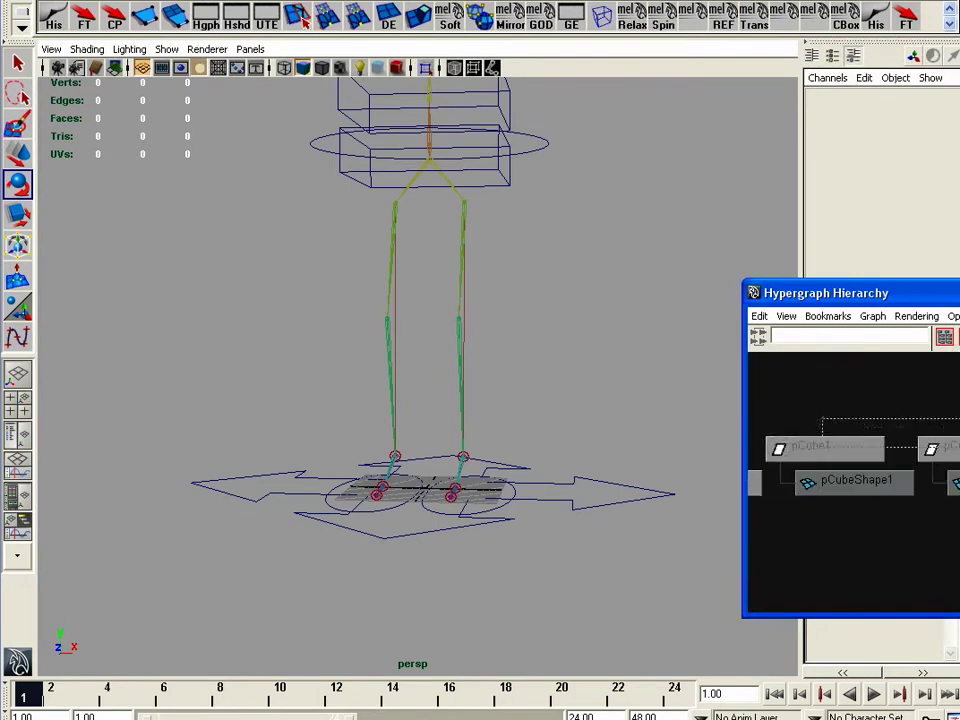
pyautogui.click(824, 447)
pyautogui.middleClick(723, 413)
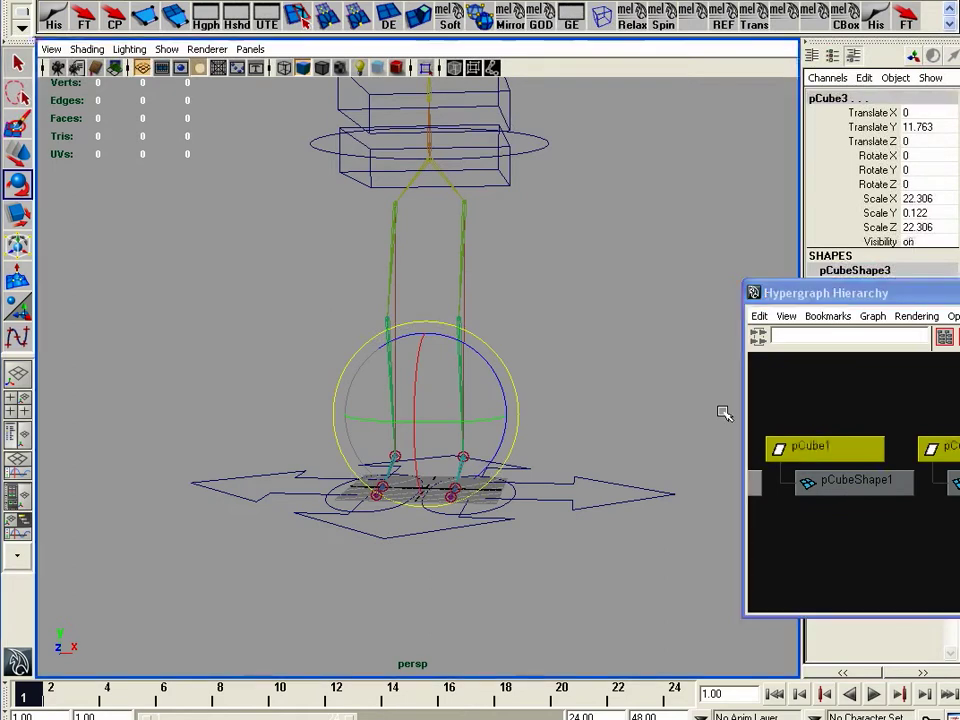
pyautogui.hotkey('shift', 'h')
pyautogui.keyDown('alt'); pyautogui.moveTo(518, 414); pyautogui.dragTo(465, 450); pyautogui.keyUp('alt')
pyautogui.press('Delete')
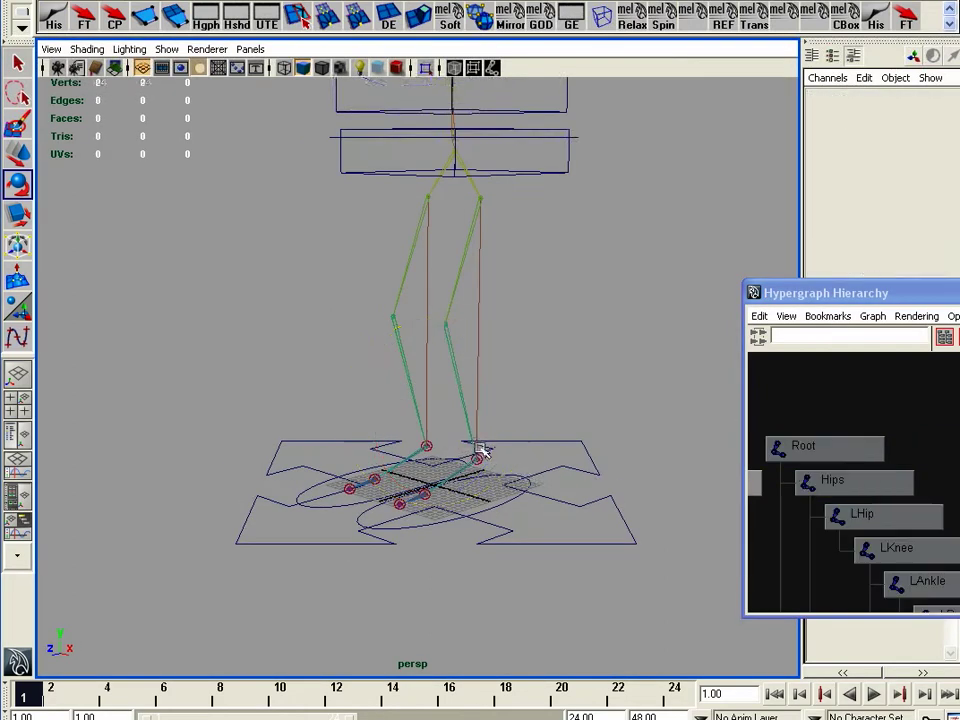
# - Examine the whole node hierarchy in the Hypergraph for other leftover objects and dismiss the Hypergraph window
pyautogui.middleClick(782, 450)
pyautogui.press('a')
pyautogui.keyDown('alt'); pyautogui.moveTo(958, 478); pyautogui.dragTo(889, 461, button='middle'); pyautogui.keyUp('alt')
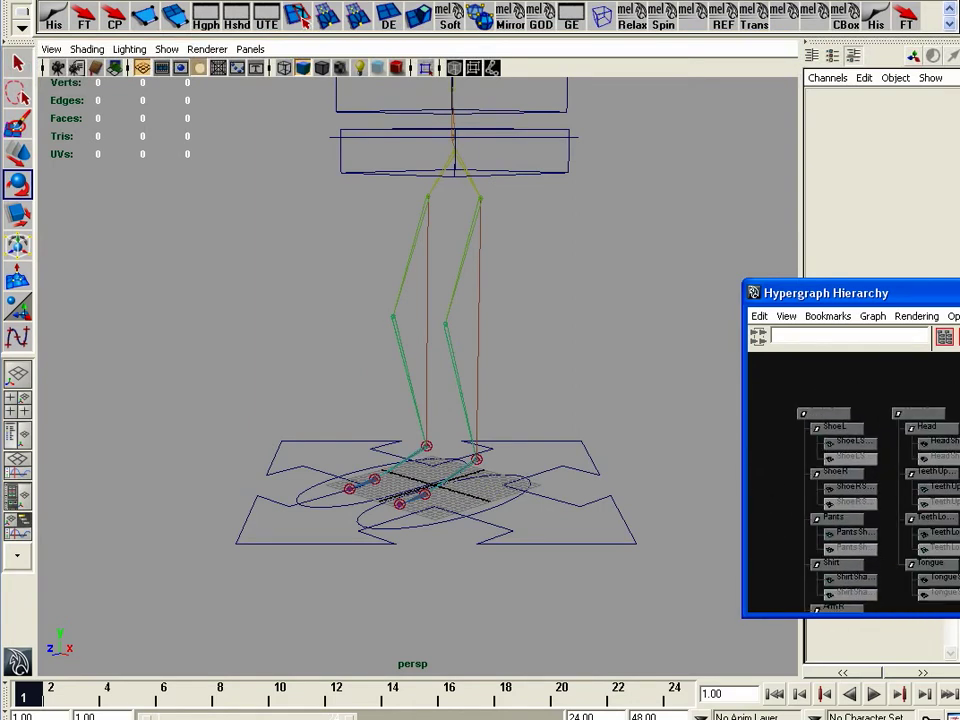
pyautogui.keyDown('alt'); pyautogui.moveTo(889, 461); pyautogui.dragTo(829, 461, button='right'); pyautogui.keyUp('alt')
pyautogui.keyDown('alt'); pyautogui.moveTo(829, 461); pyautogui.dragTo(839, 453, button='middle'); pyautogui.keyUp('alt')
pyautogui.moveTo(905, 293); pyautogui.dragTo(917, 11)
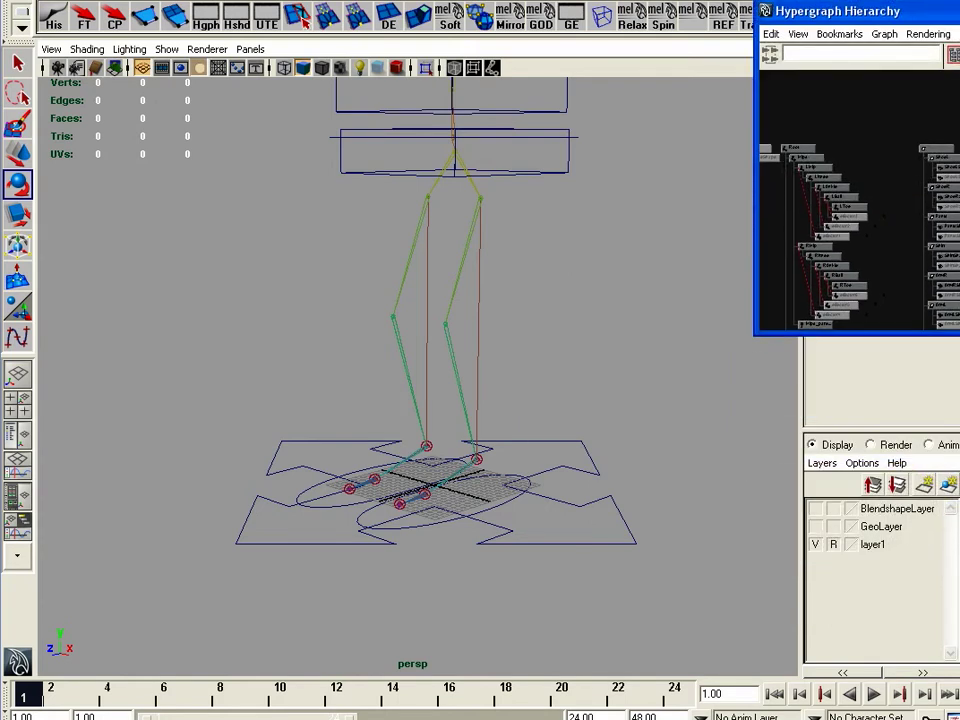
pyautogui.click(649, 594)
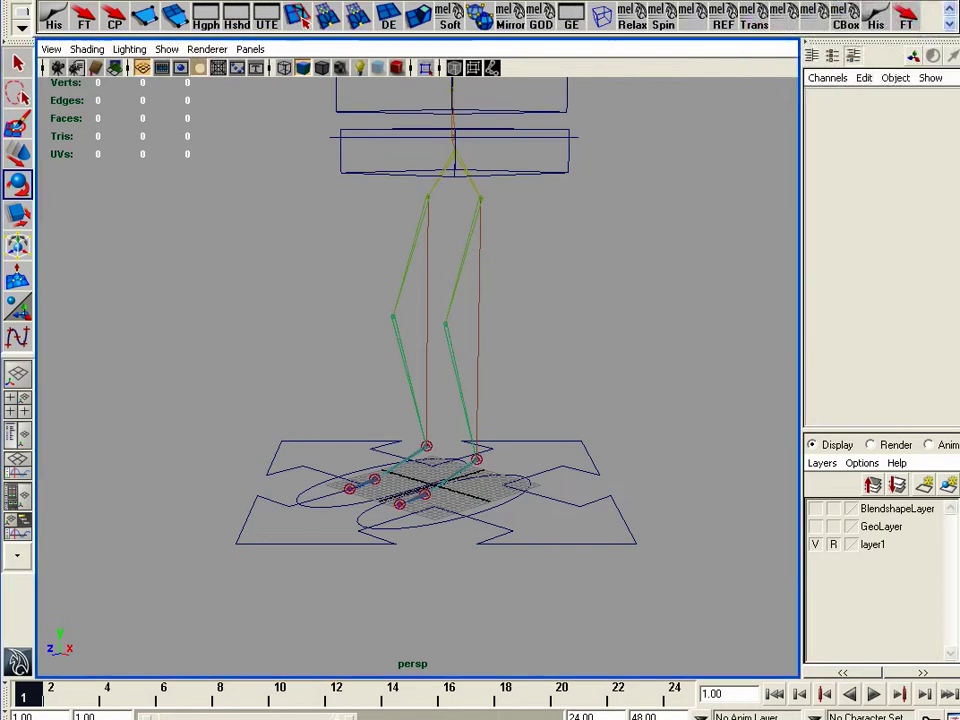
# - Hide layer1, set its display type to Normal and rename it SkeletonLayer
pyautogui.click(816, 544)
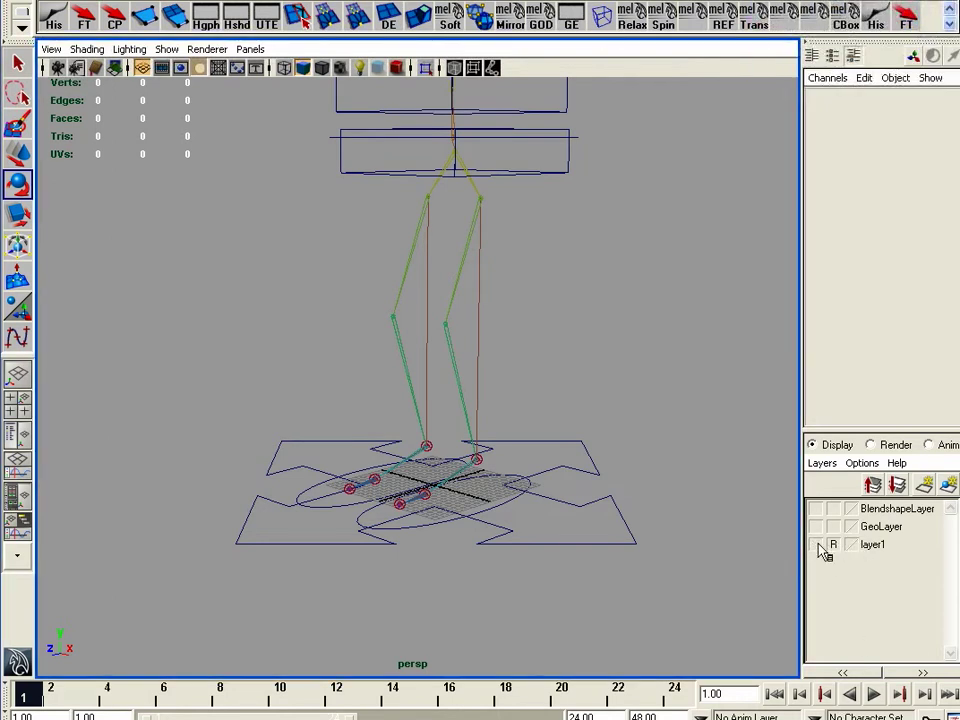
pyautogui.doubleClick(886, 548)
pyautogui.moveTo(668, 267); pyautogui.dragTo(547, 261)
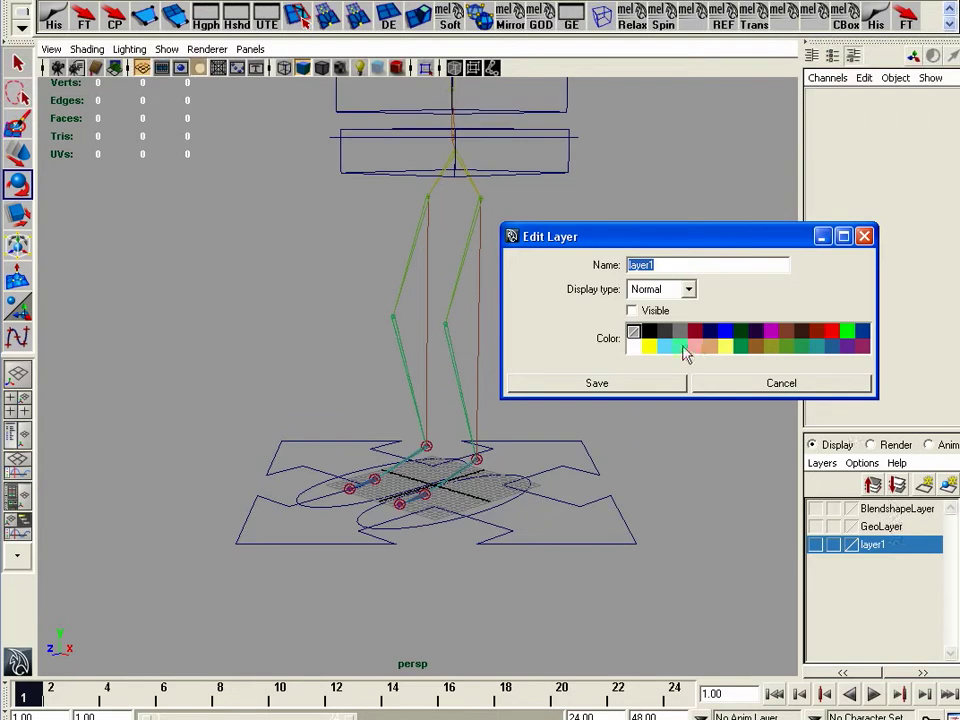
pyautogui.write('Skeleton')
pyautogui.press('Return')
pyautogui.click(676, 264)
pyautogui.press('Return')
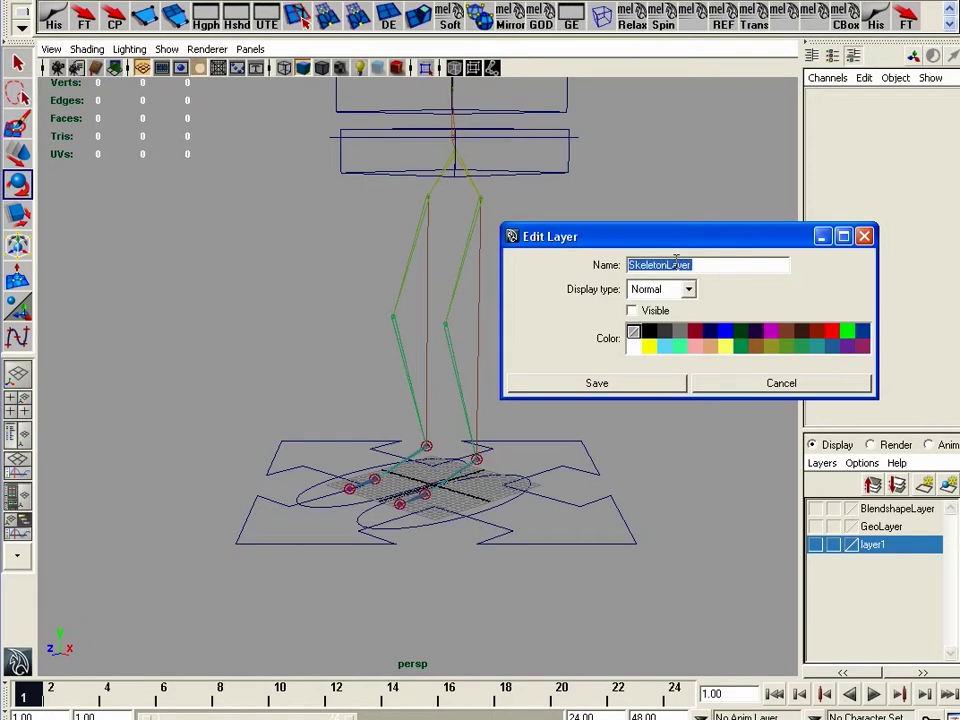
pyautogui.click(617, 385)
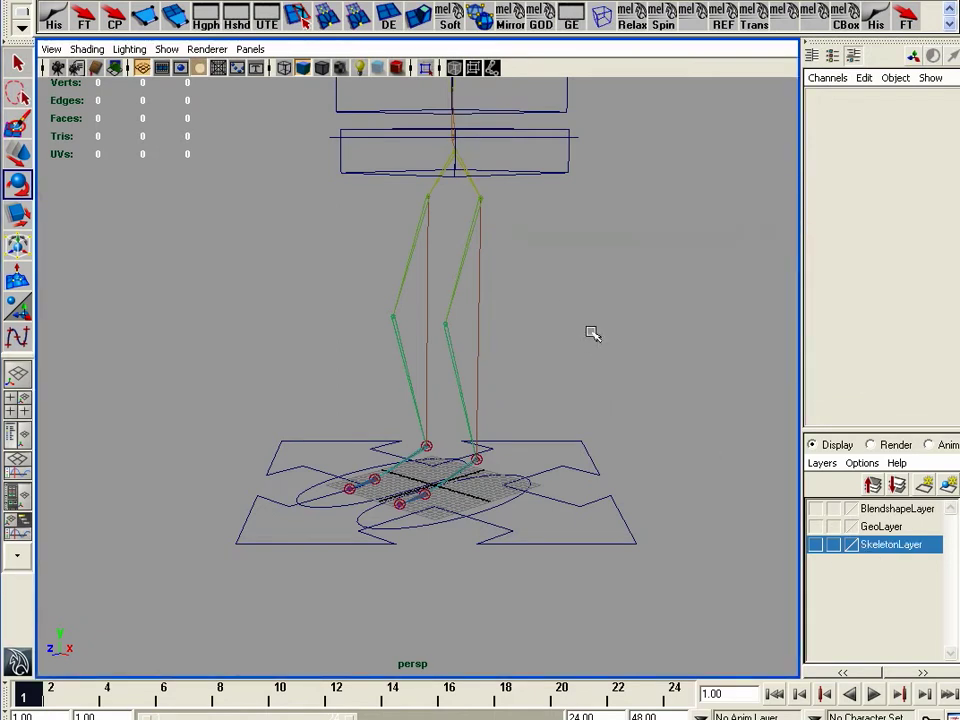
# - Add the skeleton's Root joint with its hierarchy to SkeletonLayer and hide that layer
pyautogui.keyDown('alt'); pyautogui.moveTo(567, 350); pyautogui.dragTo(555, 351, button='middle'); pyautogui.keyUp('alt')
pyautogui.keyDown('alt'); pyautogui.moveTo(555, 351); pyautogui.dragTo(449, 351, button='right'); pyautogui.keyUp('alt')
pyautogui.keyDown('alt'); pyautogui.moveTo(449, 351); pyautogui.dragTo(437, 418, button='middle'); pyautogui.keyUp('alt')
pyautogui.moveTo(413, 272); pyautogui.dragTo(456, 326)
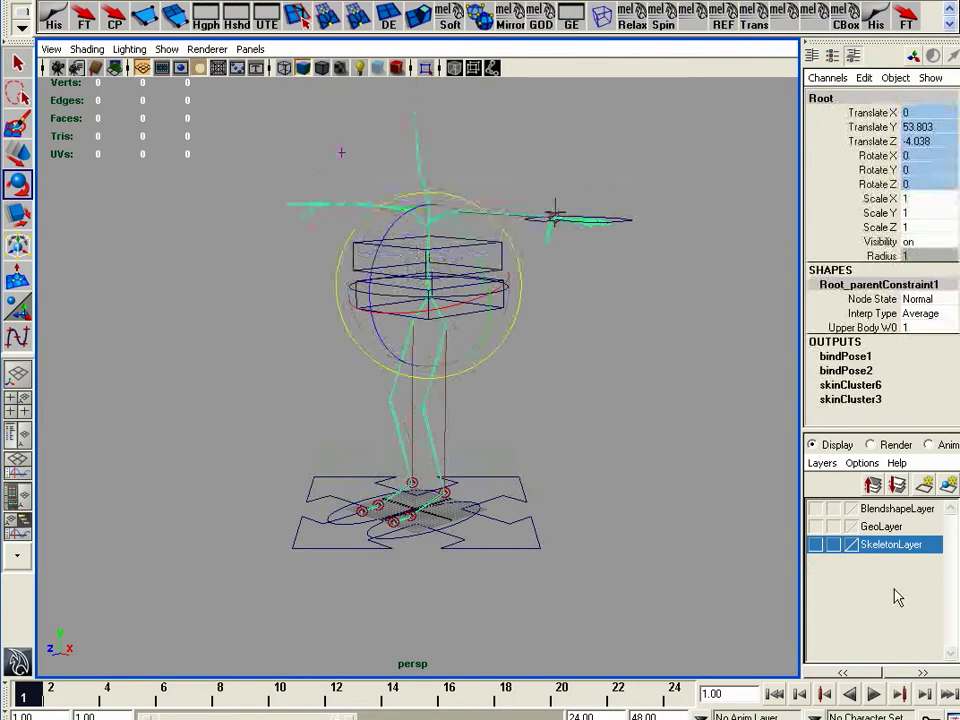
pyautogui.rightClick(877, 553)
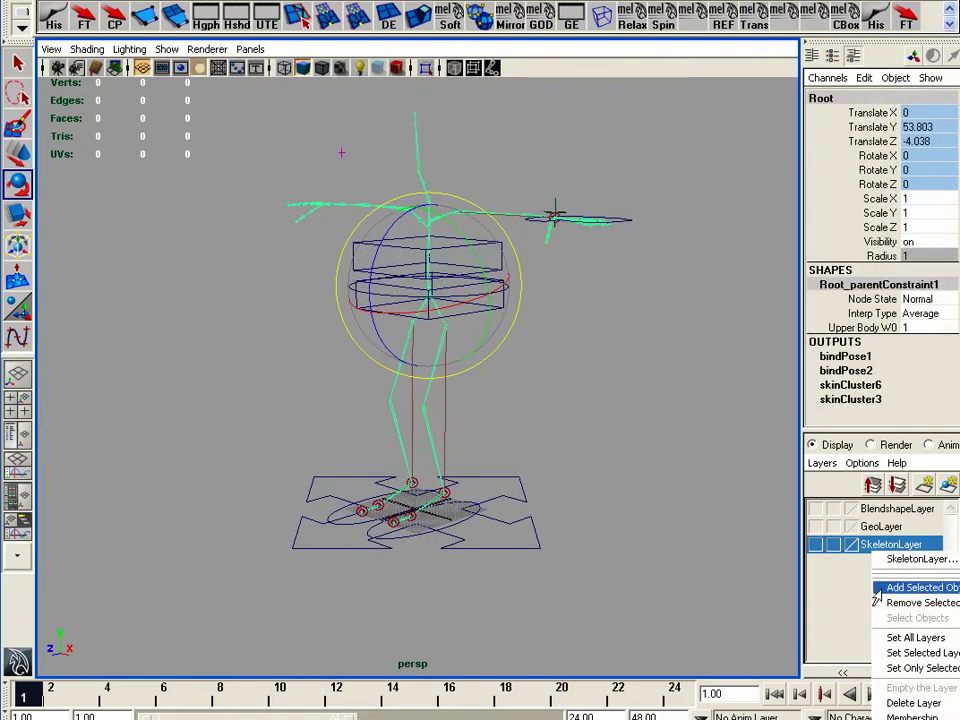
pyautogui.click(880, 587)
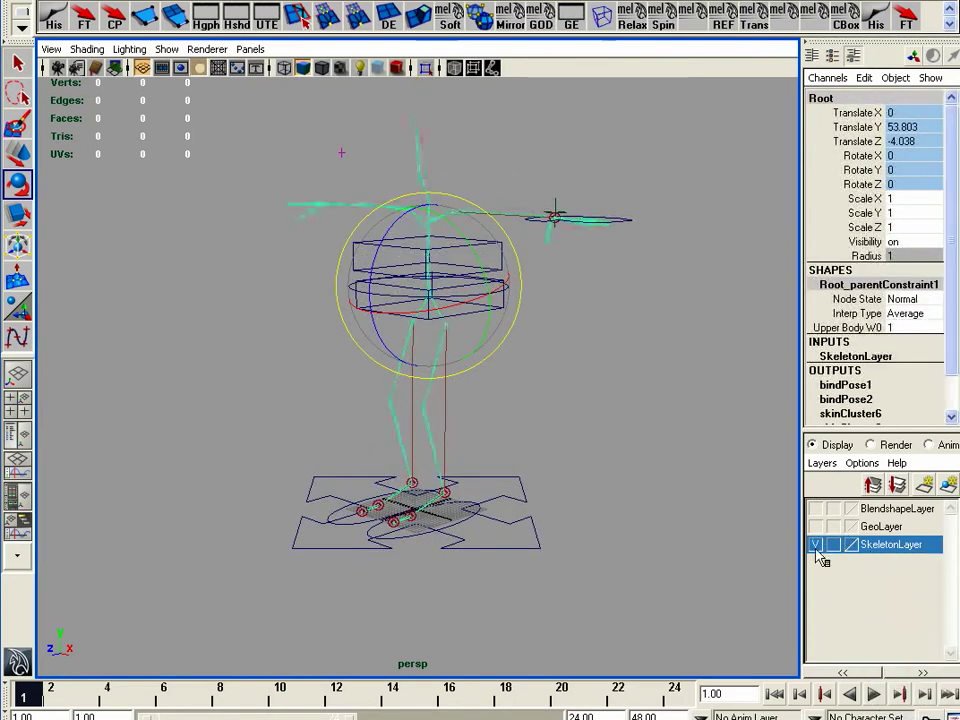
pyautogui.moveTo(568, 426)
pyautogui.keyDown('alt'); pyautogui.mouseDown()
pyautogui.moveTo(583, 449)
pyautogui.moveTo(574, 448)
pyautogui.mouseUp(); pyautogui.keyUp('alt')
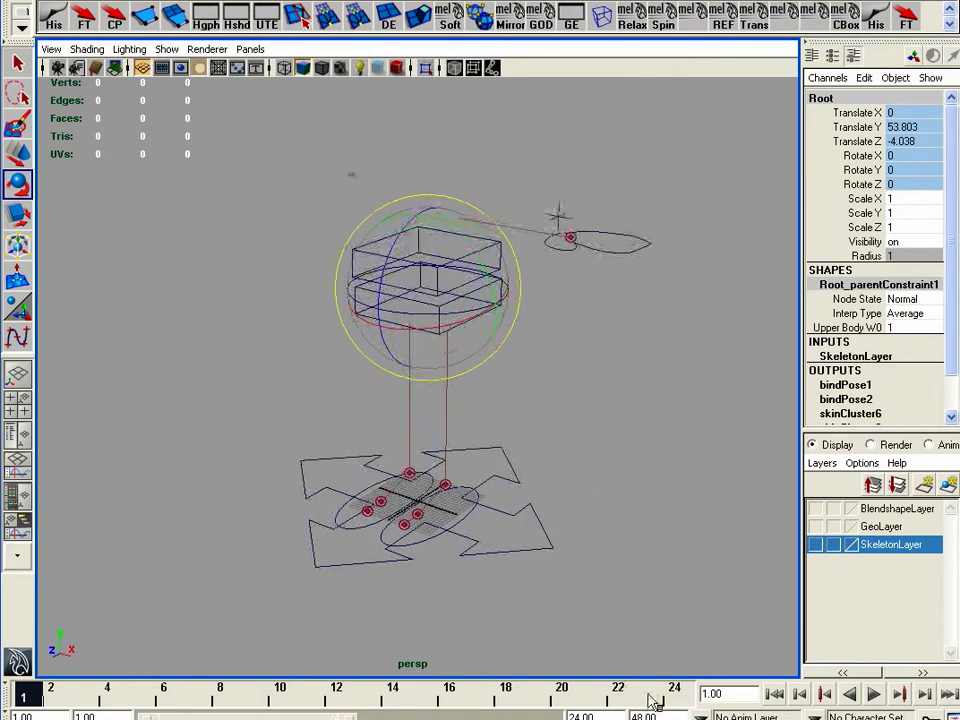
pyautogui.keyDown('alt'); pyautogui.moveTo(687, 540); pyautogui.dragTo(601, 471); pyautogui.keyUp('alt')
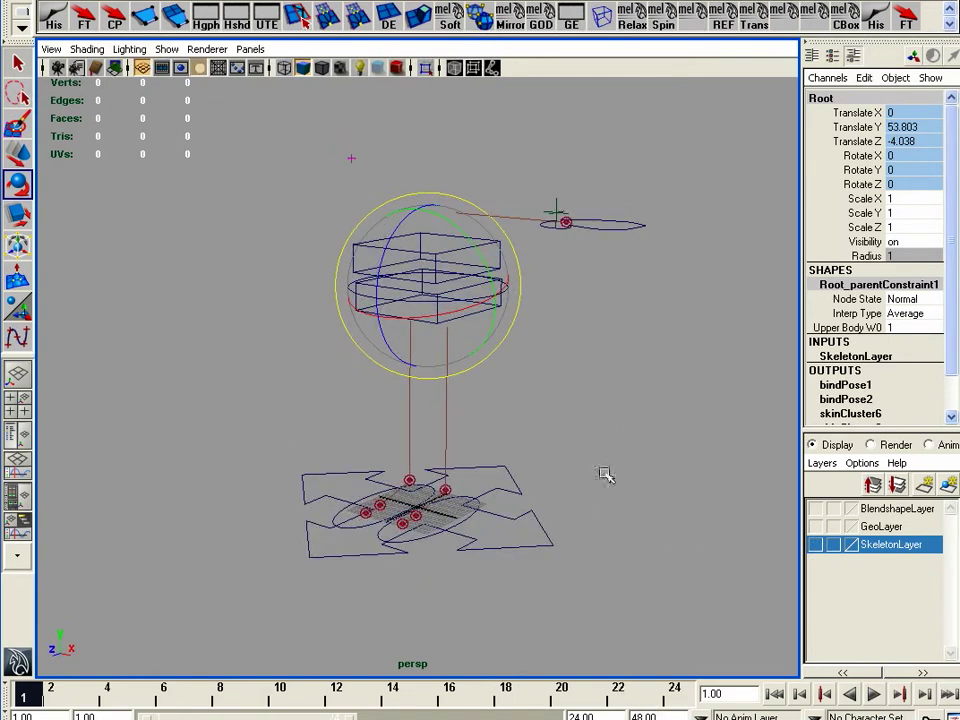
# - Undo the layer created with the skeleton still selected, clear the selection and create a new empty display layer
pyautogui.click(949, 486)
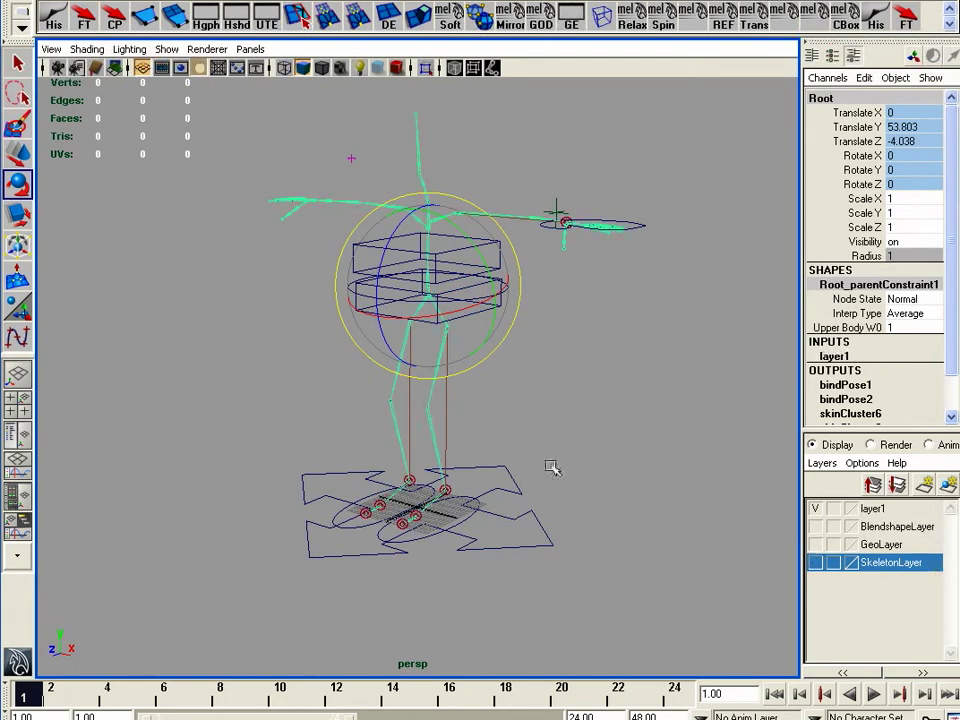
pyautogui.hotkey('ctrl', 'z')
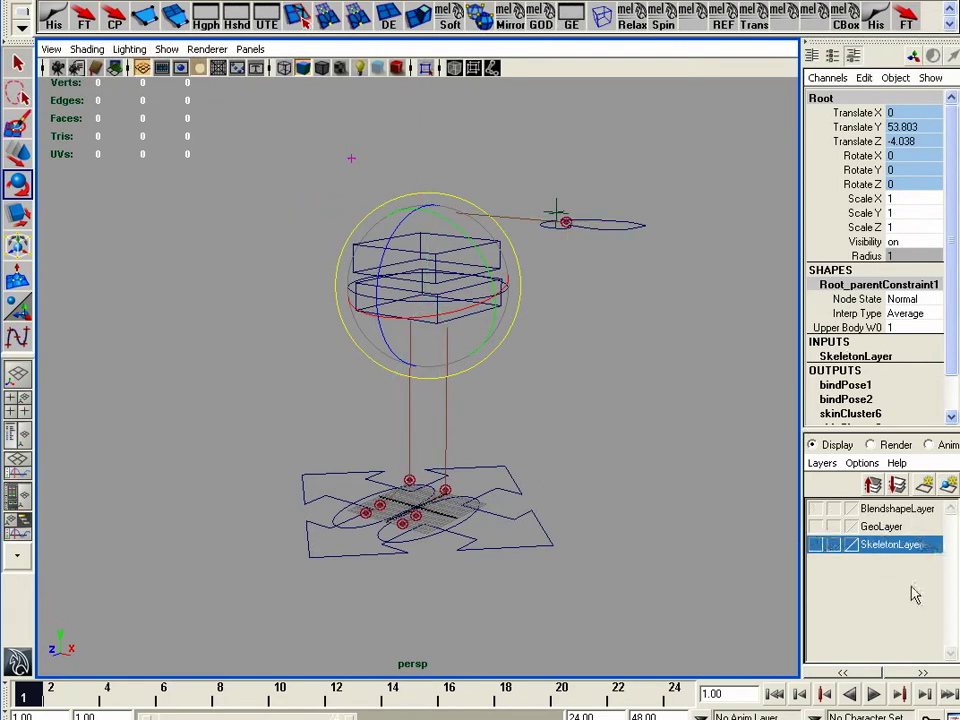
pyautogui.click(638, 478)
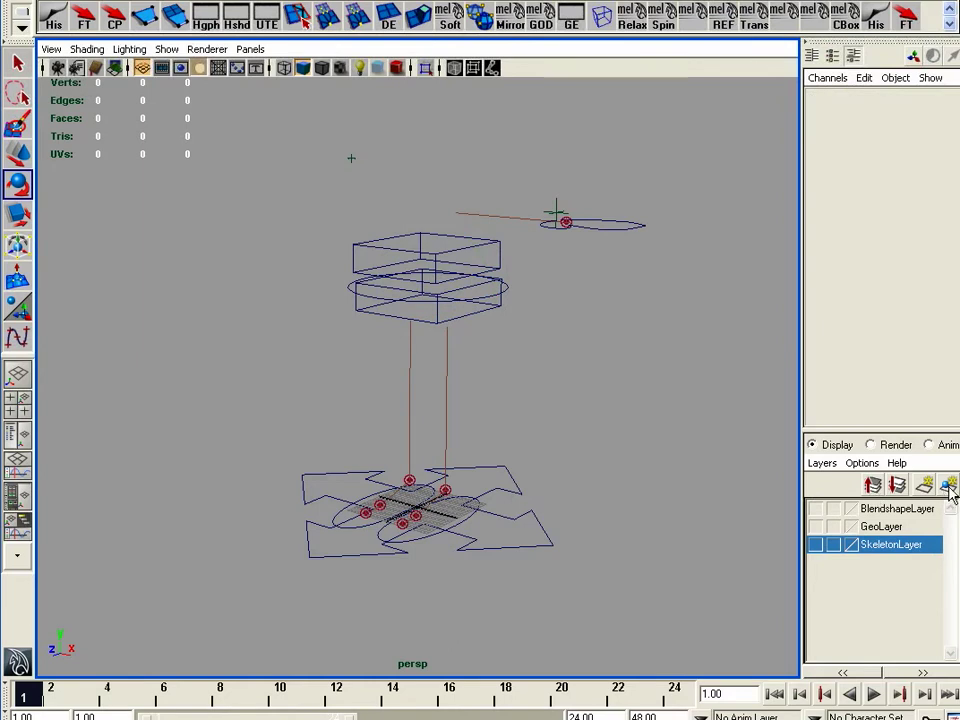
pyautogui.click(949, 486)
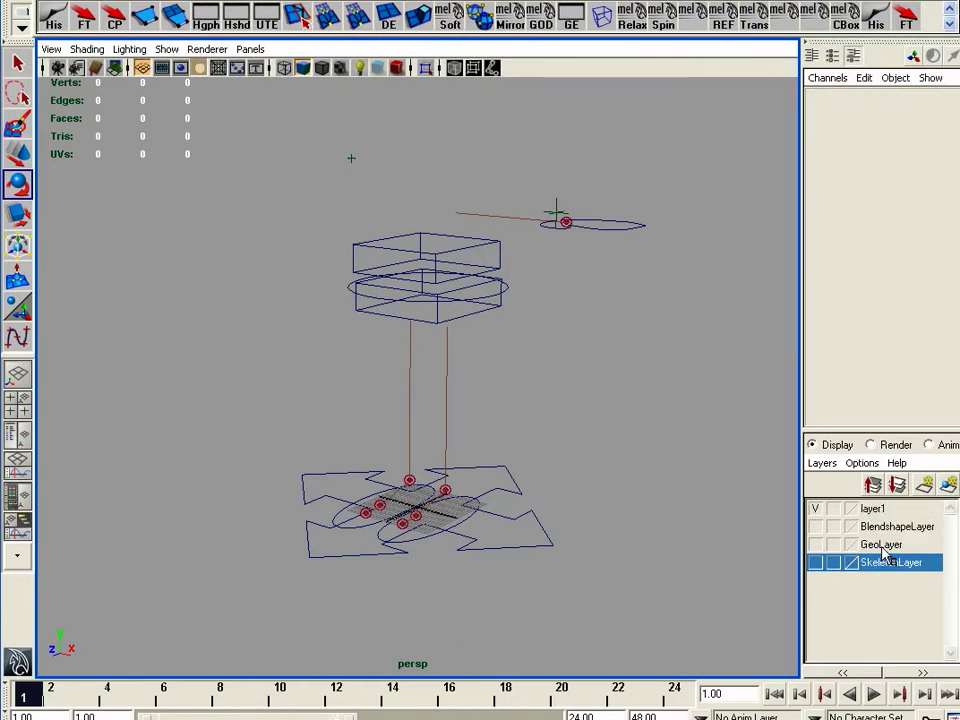
# - Move layer1 below SkeletonLayer in the layer list and rename it ControllerLayer
pyautogui.moveTo(873, 512); pyautogui.dragTo(880, 568, button='middle')
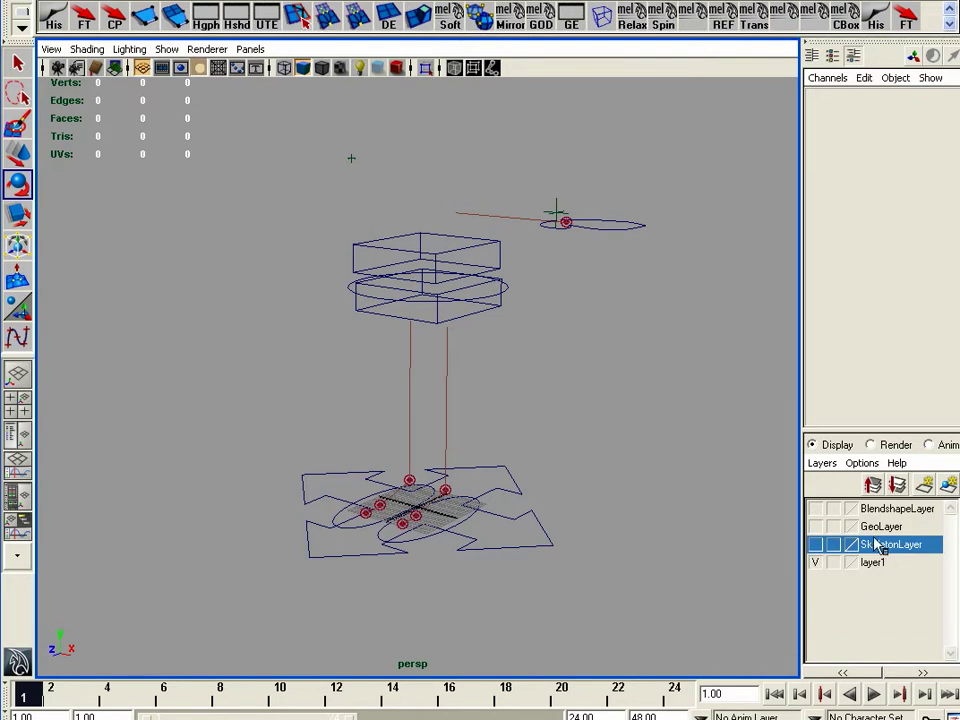
pyautogui.doubleClick(876, 565)
pyautogui.moveTo(665, 265); pyautogui.dragTo(604, 265)
pyautogui.write('ControllerLay')
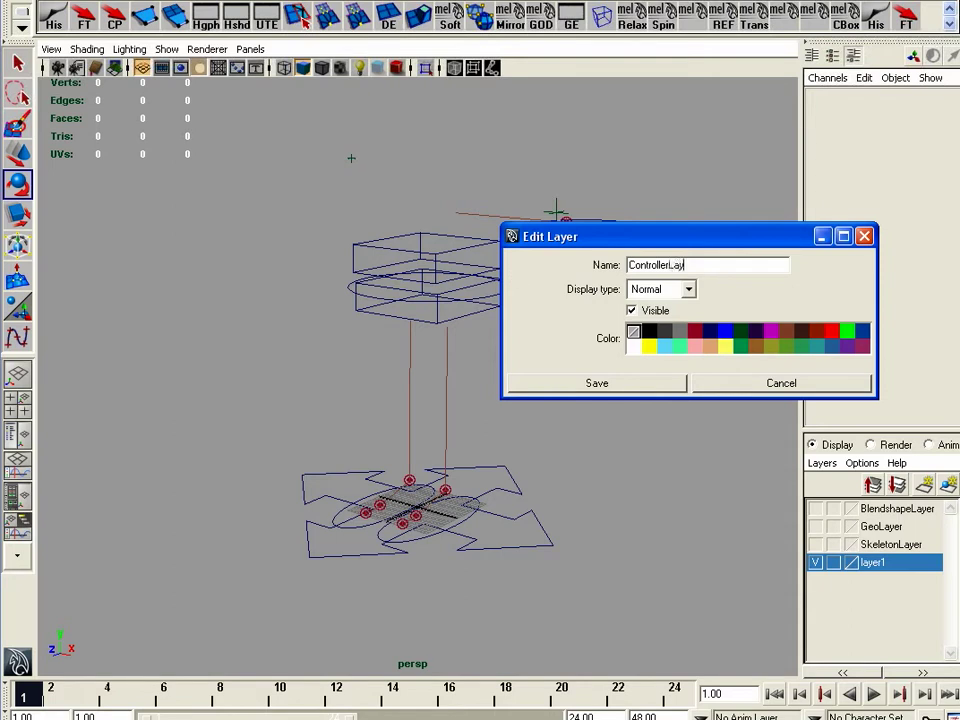
pyautogui.press('Return')
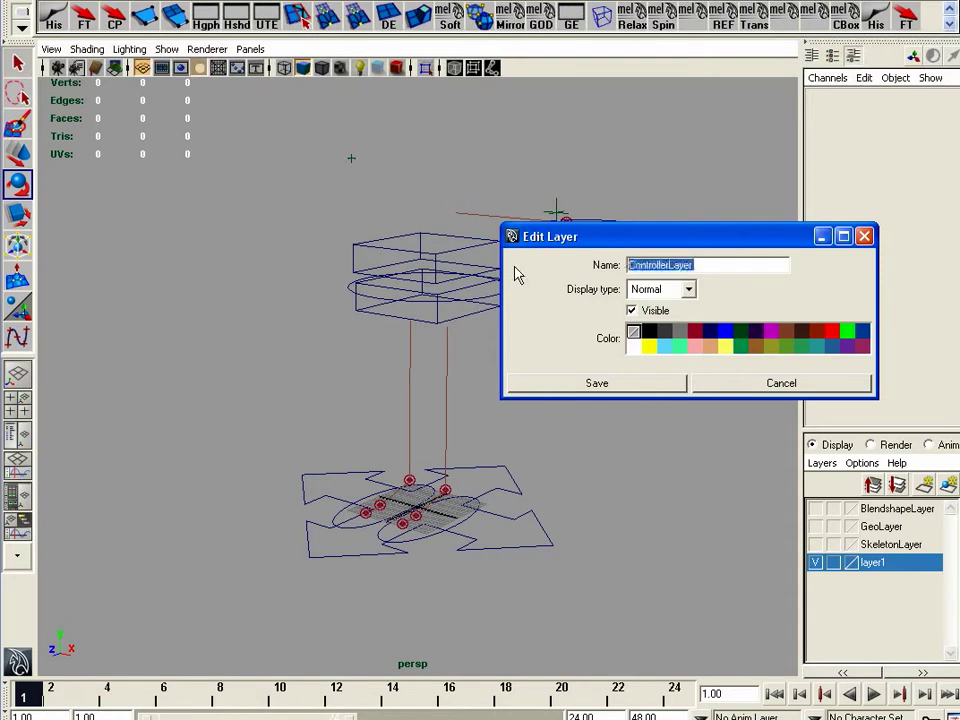
pyautogui.click(630, 390)
# - Add the God arrow control with its whole hierarchy to ControllerLayer and check it by toggling the layer's visibility
pyautogui.click(528, 556)
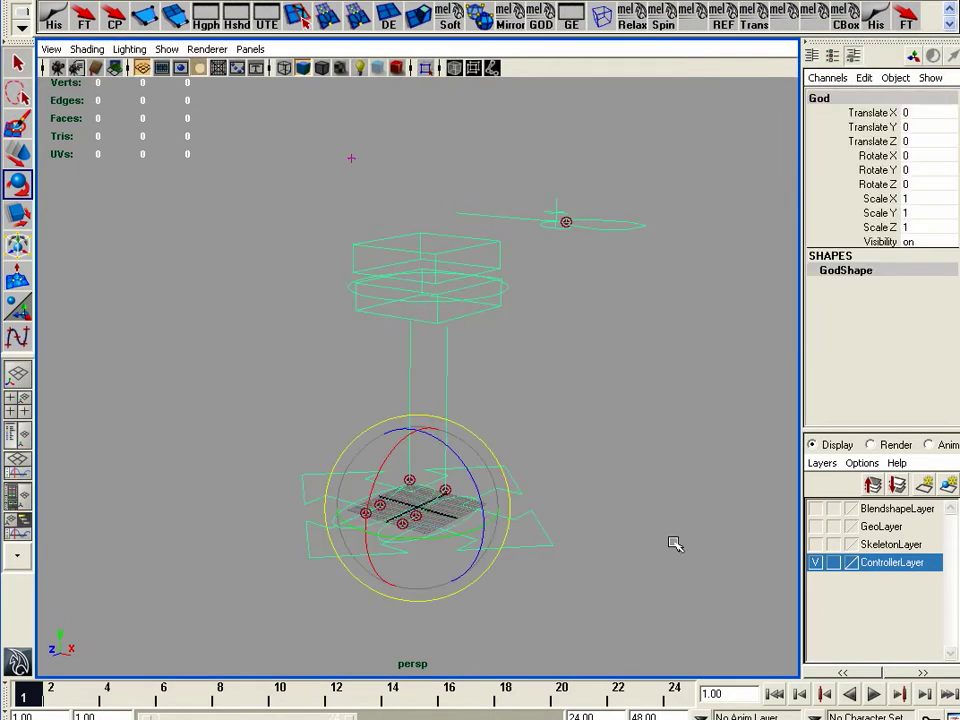
pyautogui.keyDown('alt'); pyautogui.moveTo(617, 420); pyautogui.dragTo(624, 433); pyautogui.keyUp('alt')
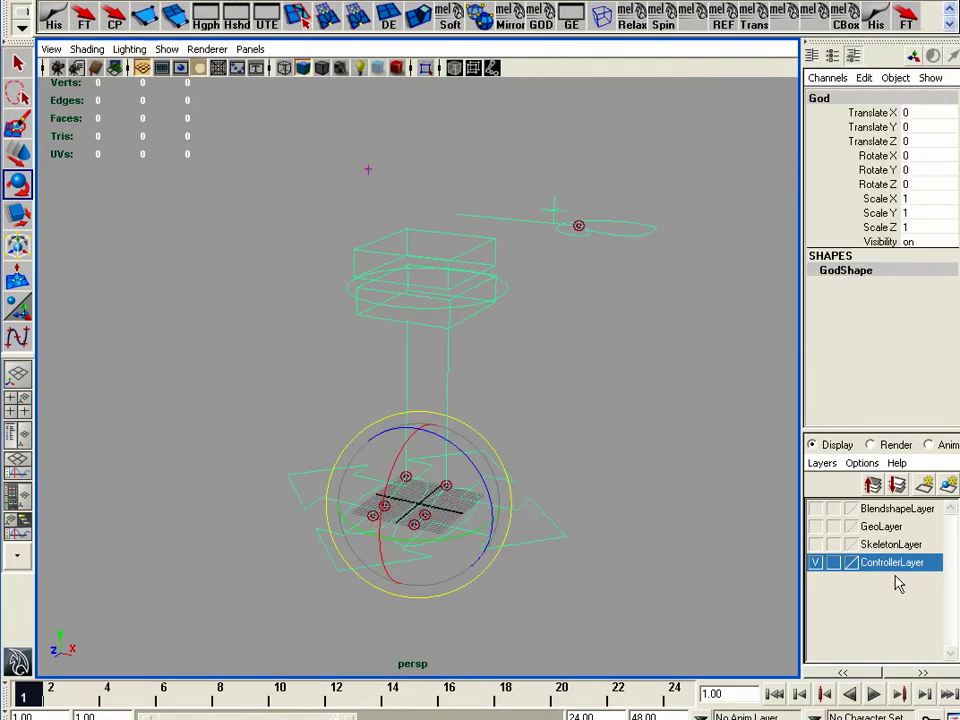
pyautogui.rightClick(881, 566)
pyautogui.click(903, 604)
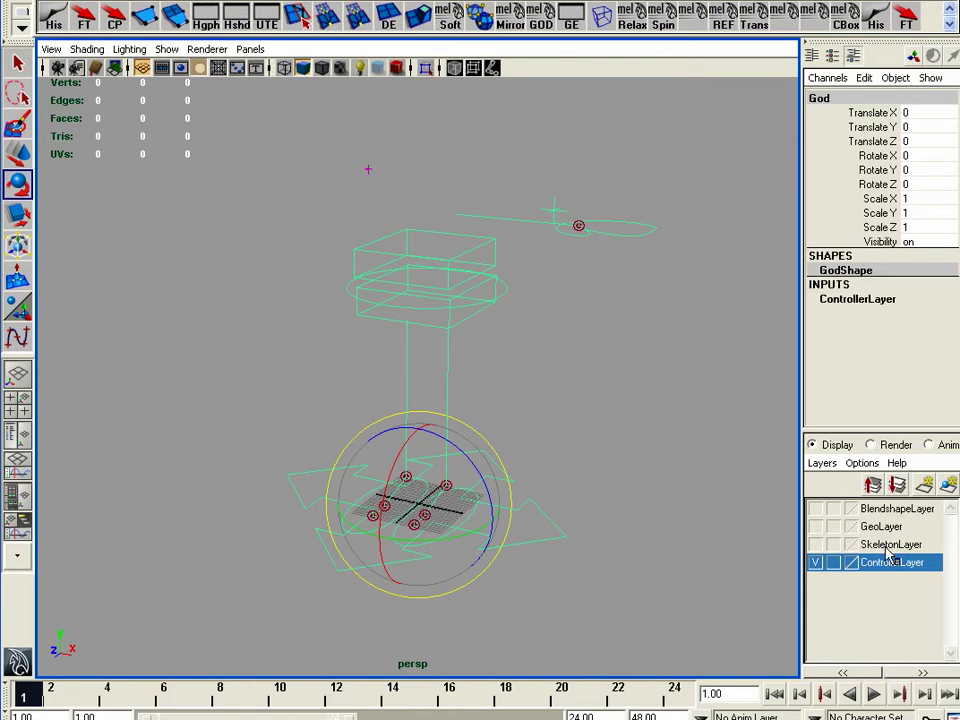
pyautogui.keyDown('alt'); pyautogui.moveTo(518, 419); pyautogui.dragTo(538, 394); pyautogui.keyUp('alt')
pyautogui.click(817, 568)
pyautogui.click(817, 568)
# - Add the EyeInterest locator to ControllerLayer and clear the selection
pyautogui.keyDown('alt'); pyautogui.moveTo(583, 390); pyautogui.dragTo(574, 433, button='middle'); pyautogui.keyUp('alt')
pyautogui.click(362, 179)
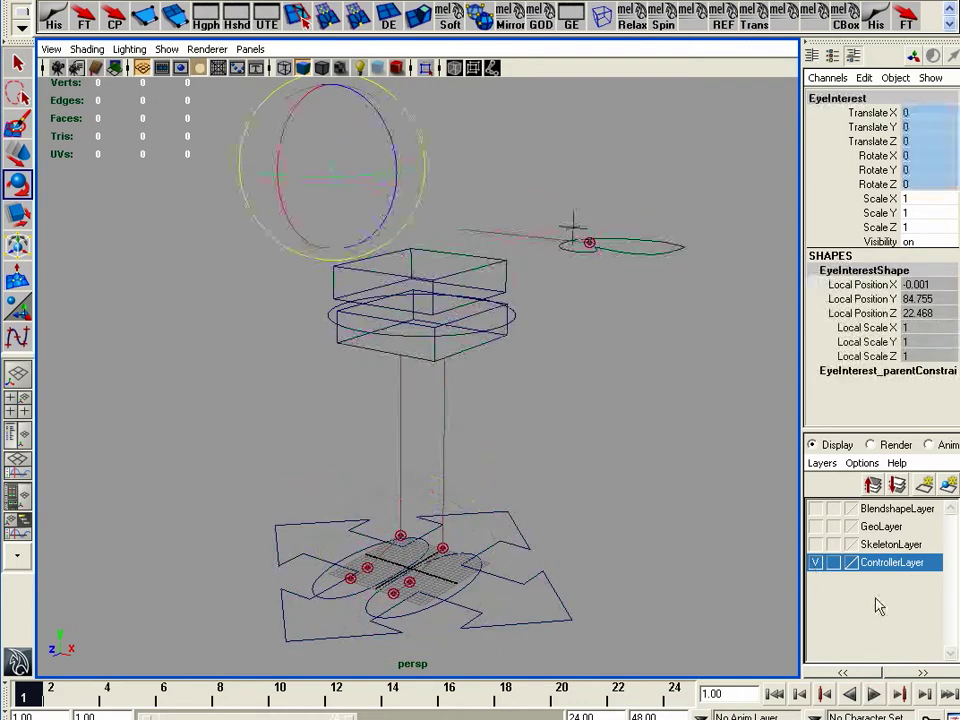
pyautogui.rightClick(880, 568)
pyautogui.click(910, 605)
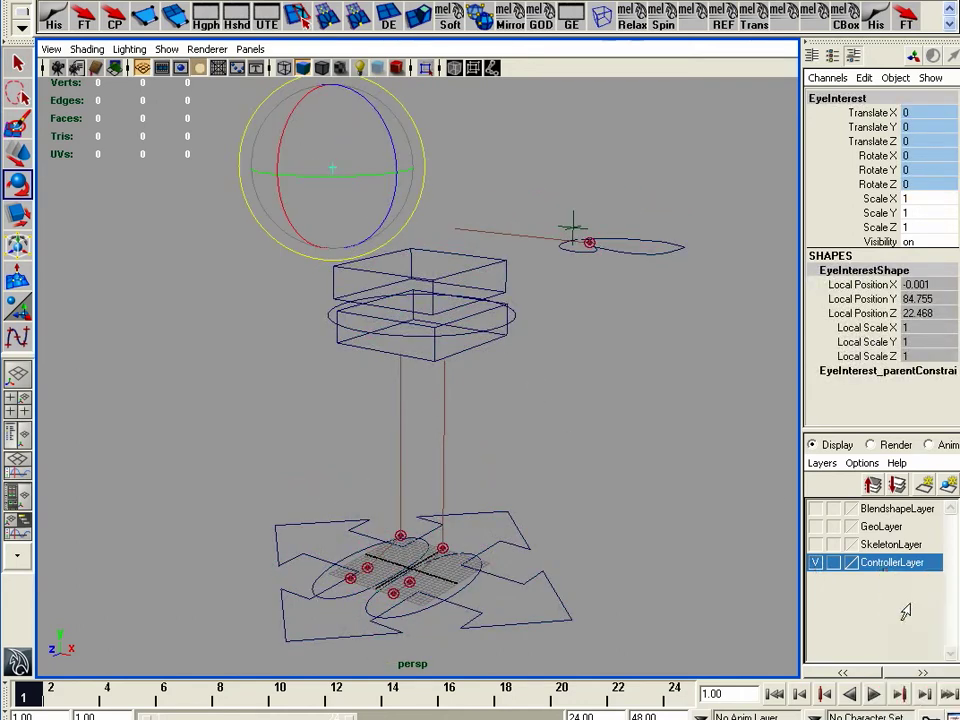
pyautogui.keyDown('alt'); pyautogui.moveTo(451, 459); pyautogui.dragTo(480, 422); pyautogui.keyUp('alt')
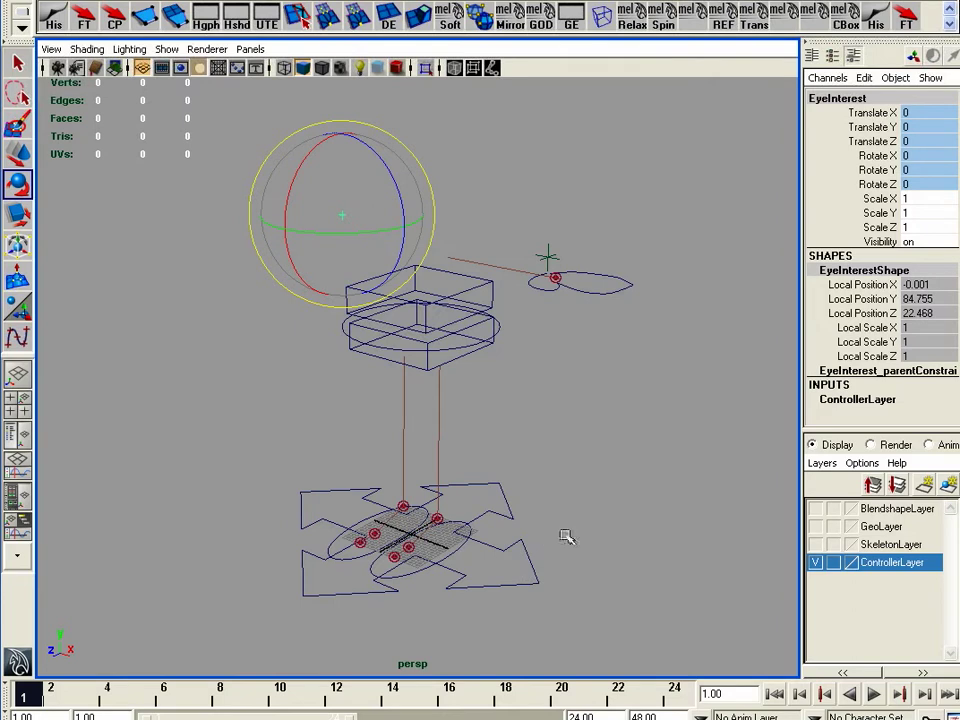
pyautogui.keyDown('alt'); pyautogui.moveTo(568, 540); pyautogui.dragTo(555, 499); pyautogui.keyUp('alt')
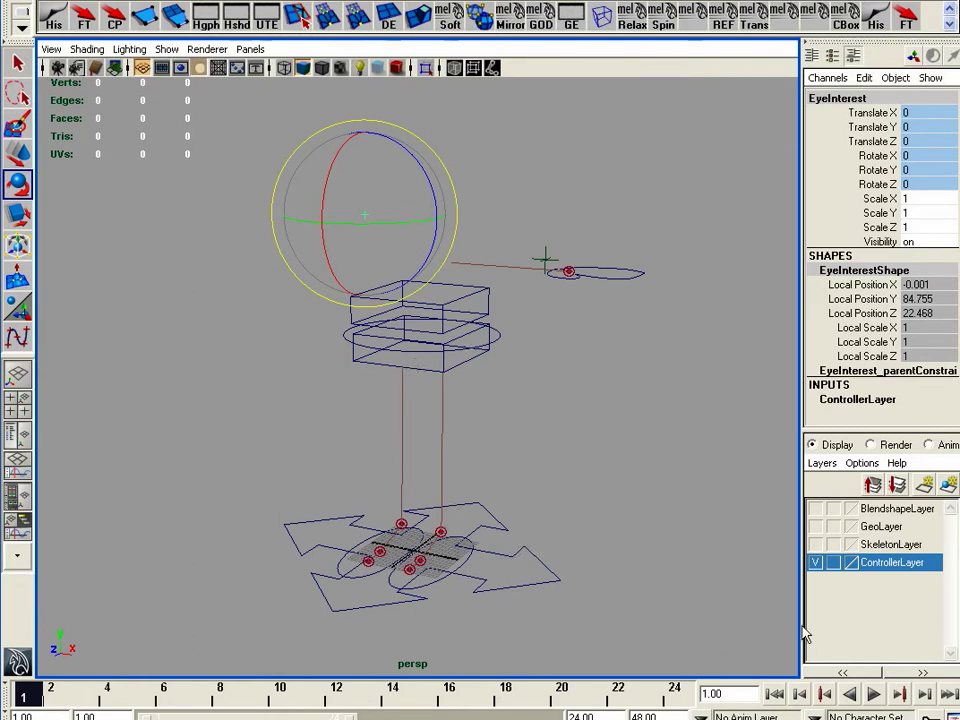
pyautogui.press('Delete')
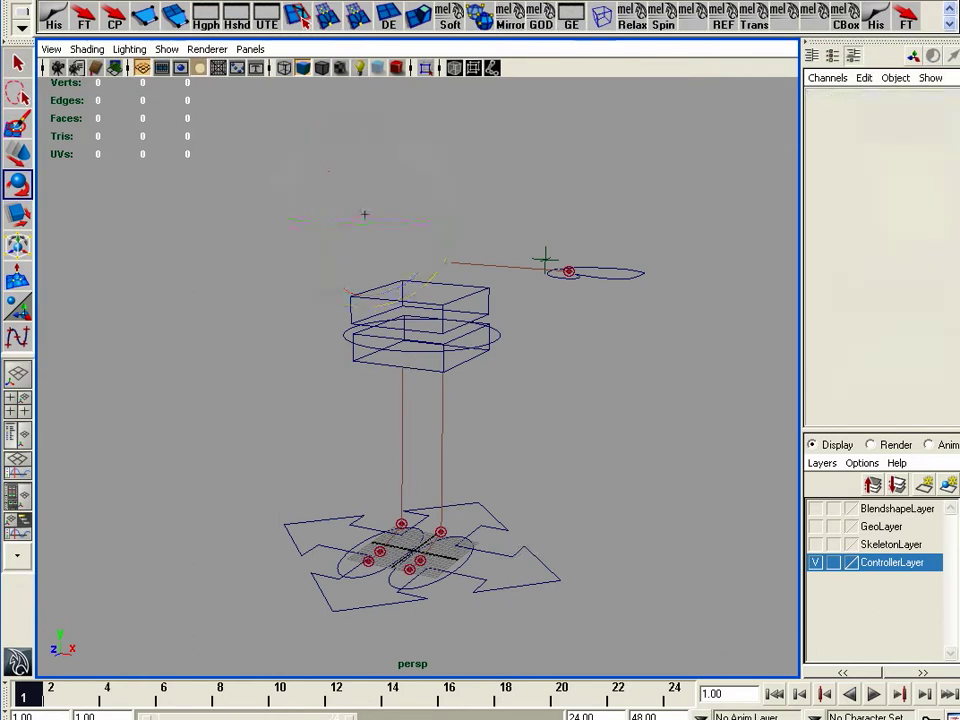
# - Create a new display layer, place it below ControllerLayer and rename it DoNotTouch
pyautogui.click(947, 488)
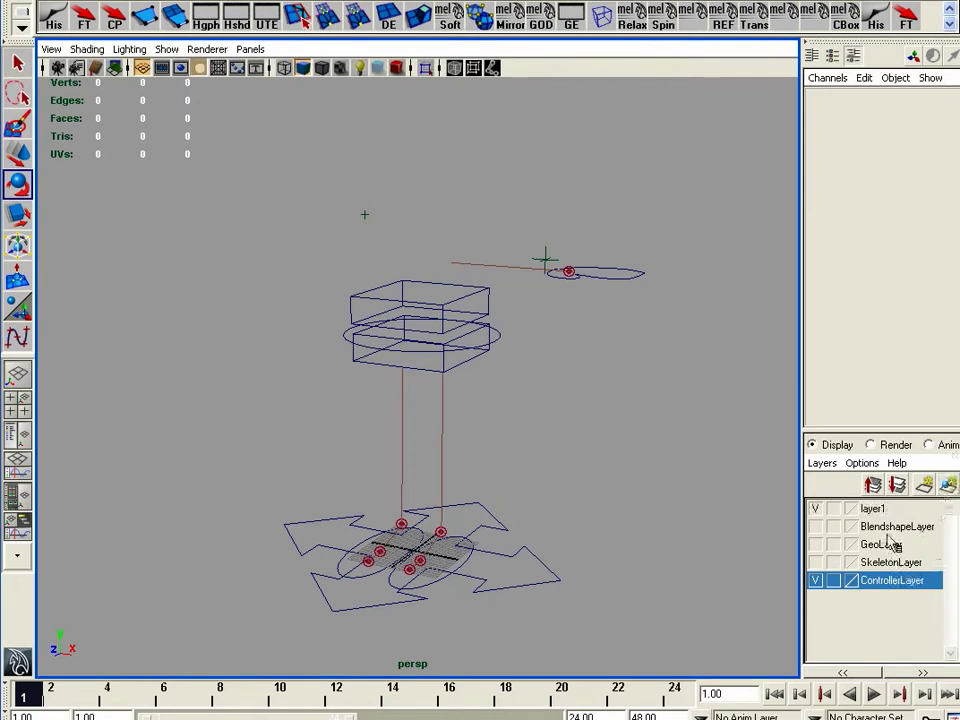
pyautogui.moveTo(880, 515); pyautogui.dragTo(883, 592, button='middle')
pyautogui.click(880, 584)
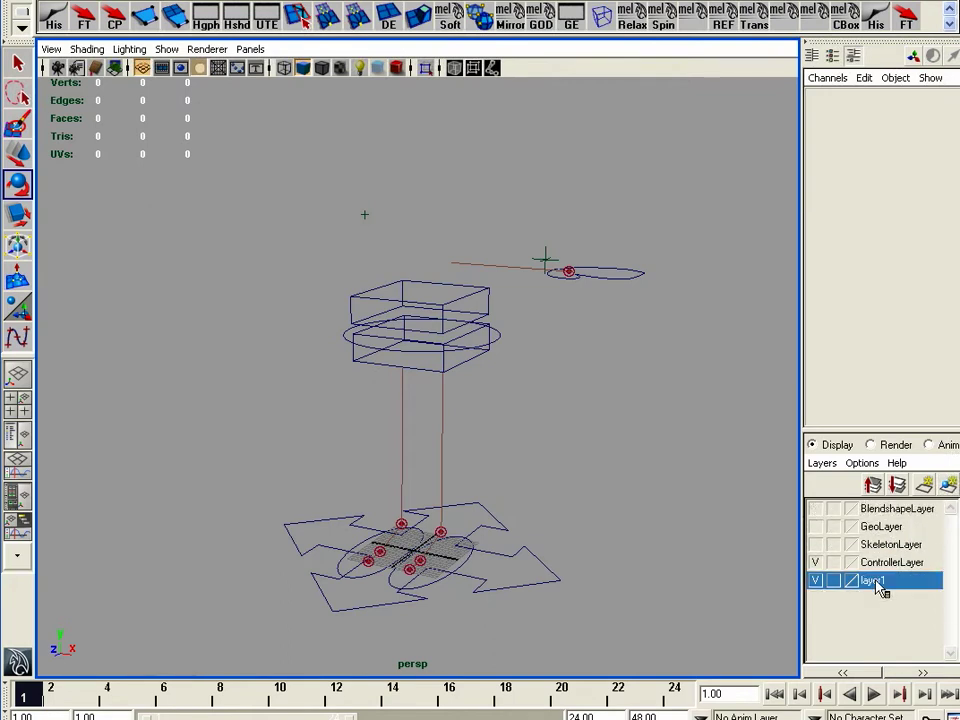
pyautogui.doubleClick(880, 588)
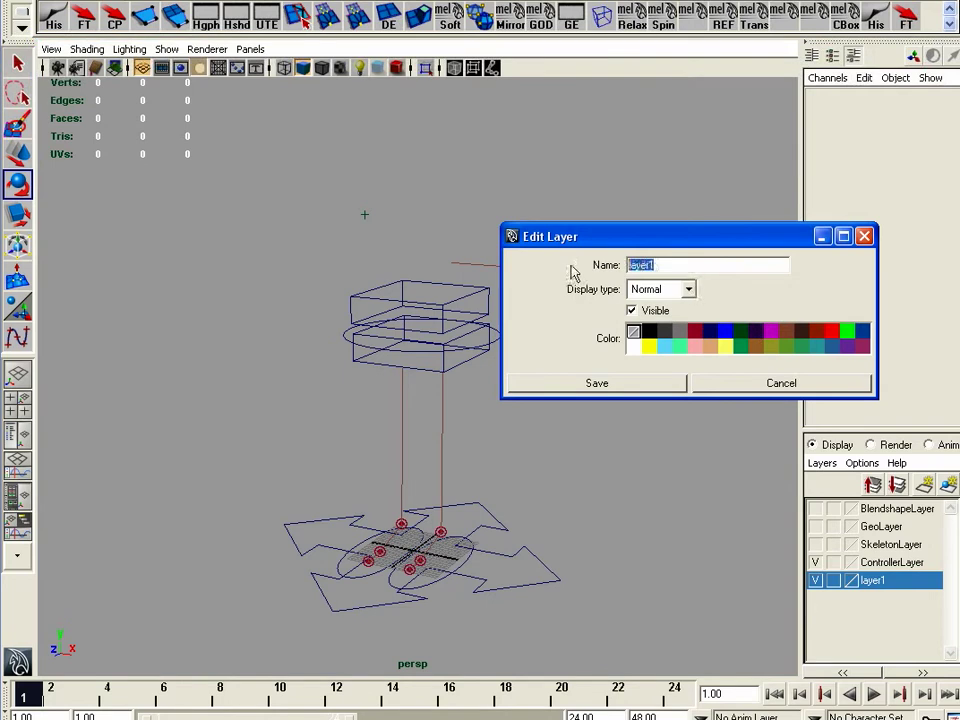
pyautogui.write('DoNotTouch')
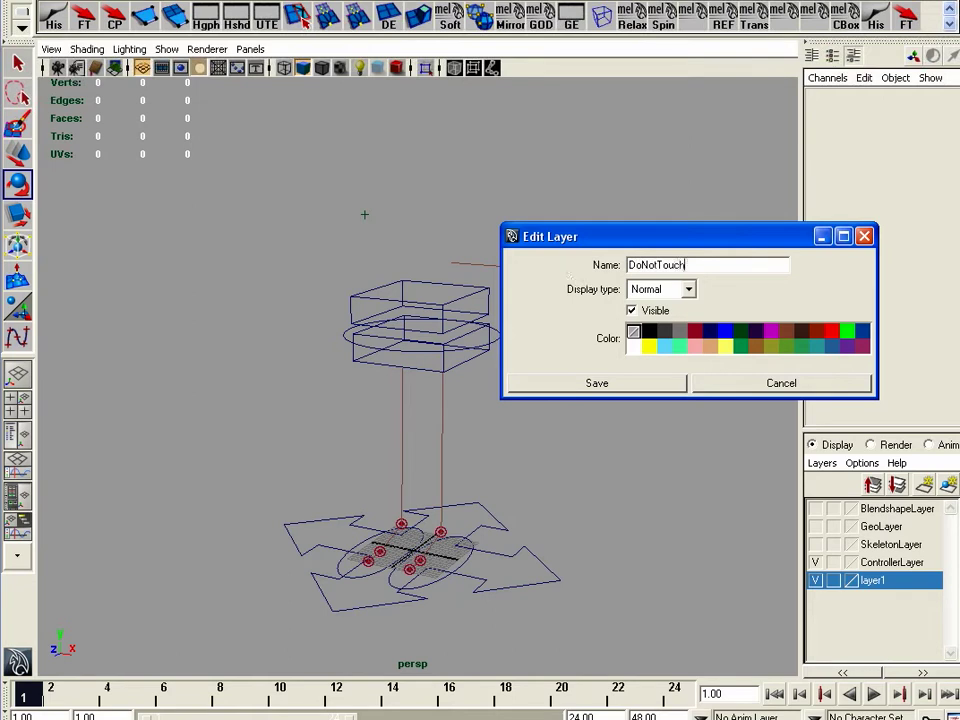
pyautogui.press('Return')
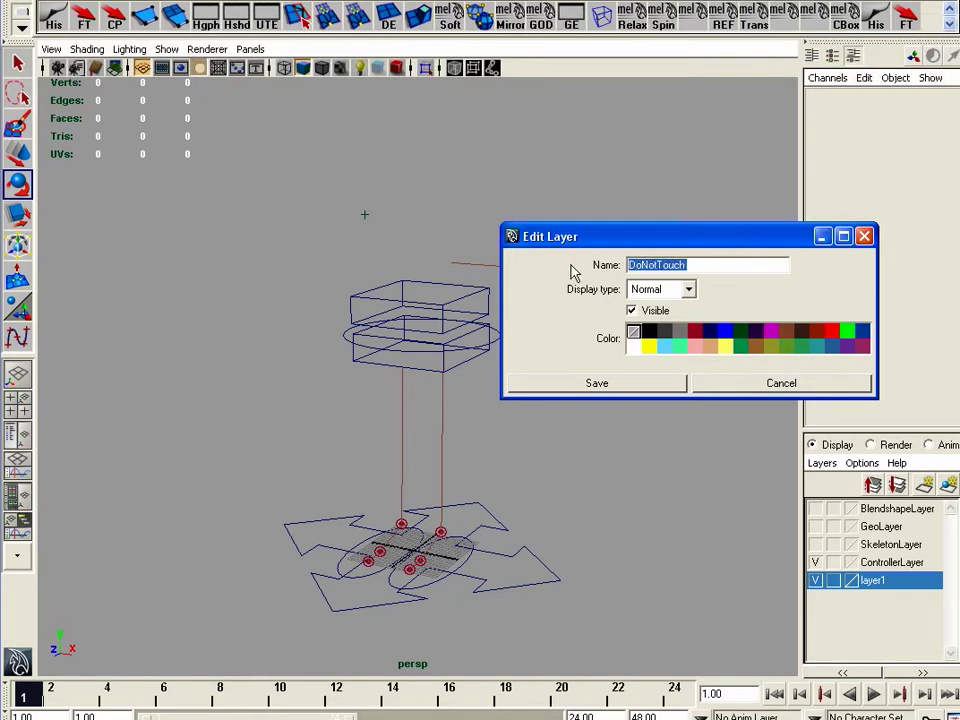
pyautogui.click(655, 384)
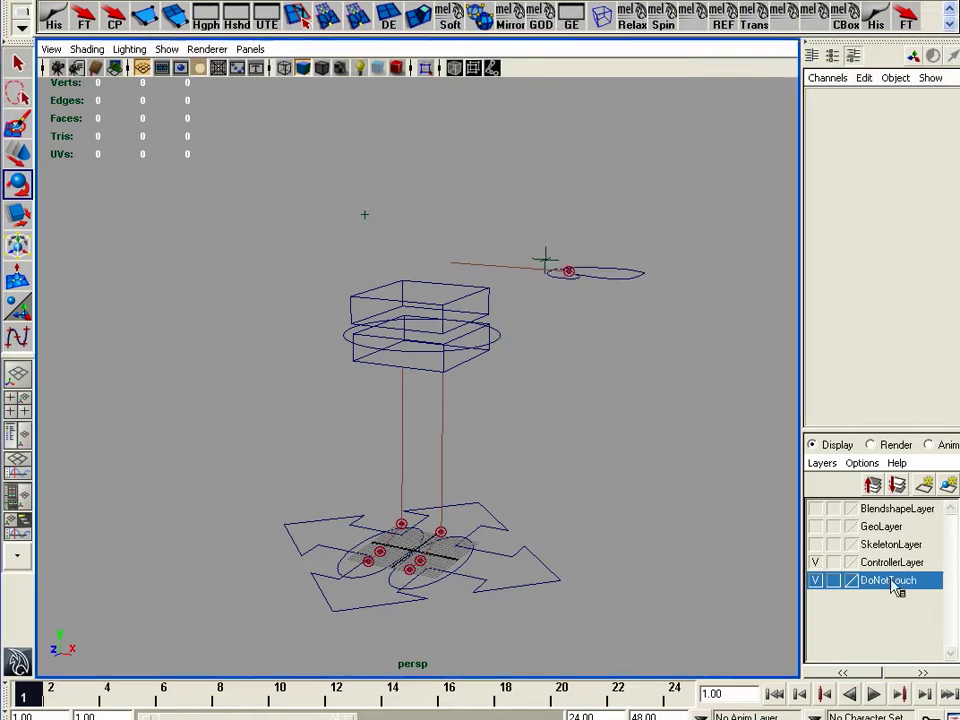
# - Select the arm, leg and foot IK handles and add them to the DoNotTouch layer
pyautogui.keyDown('alt'); pyautogui.moveTo(540, 465); pyautogui.dragTo(523, 236); pyautogui.keyUp('alt')
pyautogui.moveTo(448, 230); pyautogui.dragTo(624, 319)
pyautogui.moveTo(358, 488); pyautogui.dragTo(485, 655)
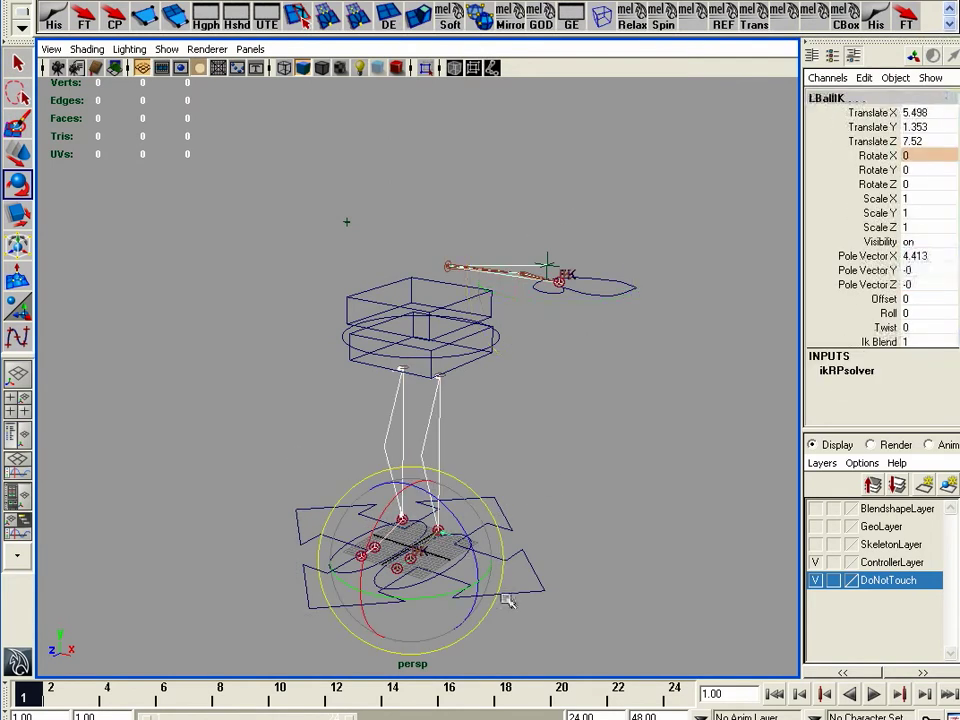
pyautogui.rightClick(886, 592)
pyautogui.click(857, 618)
# - Set the DoNotTouch layer's display type to Reference and hide the layer
pyautogui.click(834, 581)
pyautogui.click(834, 581)
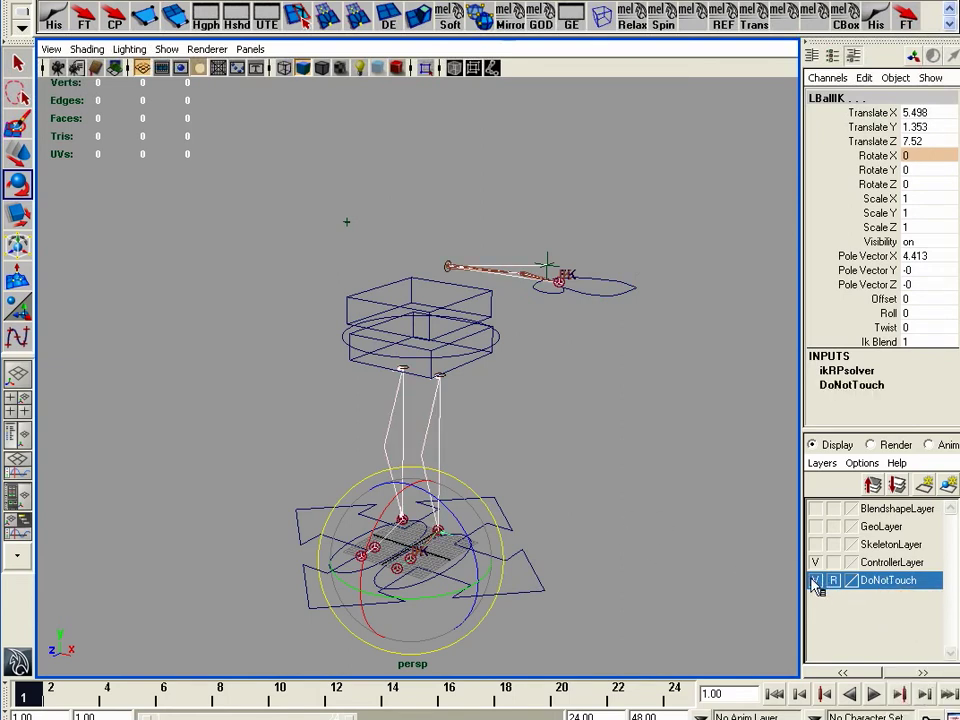
pyautogui.click(816, 580)
pyautogui.keyDown('alt'); pyautogui.moveTo(596, 594); pyautogui.dragTo(581, 529); pyautogui.keyUp('alt')
pyautogui.keyDown('alt'); pyautogui.moveTo(610, 450); pyautogui.dragTo(580, 405); pyautogui.keyUp('alt')
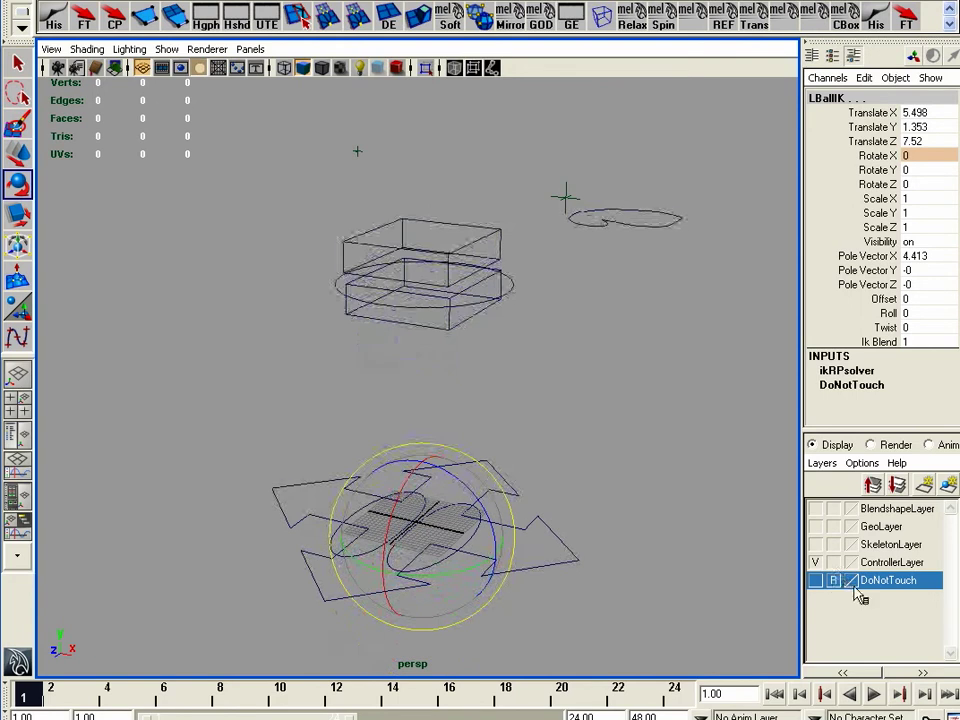
# - Show SkeletonLayer, then duplicate the ElbowCtrl locator and move the copy about -49.79 in X behind the opposite elbow
pyautogui.click(816, 544)
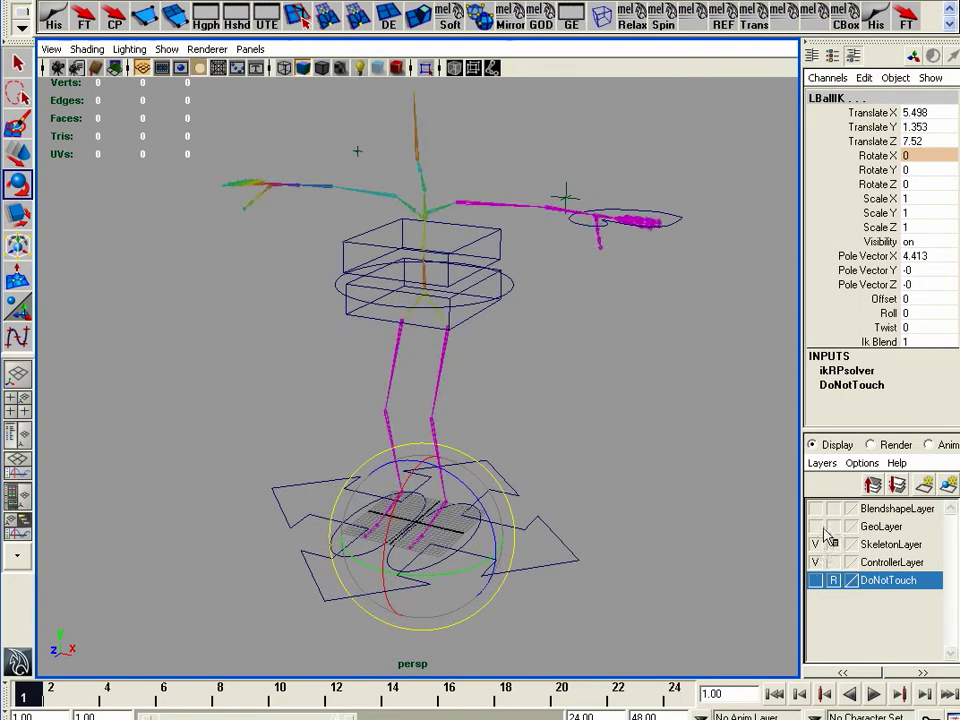
pyautogui.keyDown('alt'); pyautogui.moveTo(572, 410); pyautogui.dragTo(527, 401); pyautogui.keyUp('alt')
pyautogui.keyDown('alt'); pyautogui.moveTo(527, 401); pyautogui.dragTo(731, 388, button='right'); pyautogui.keyUp('alt')
pyautogui.keyDown('alt'); pyautogui.moveTo(731, 388); pyautogui.dragTo(594, 264); pyautogui.keyUp('alt')
pyautogui.click(603, 262)
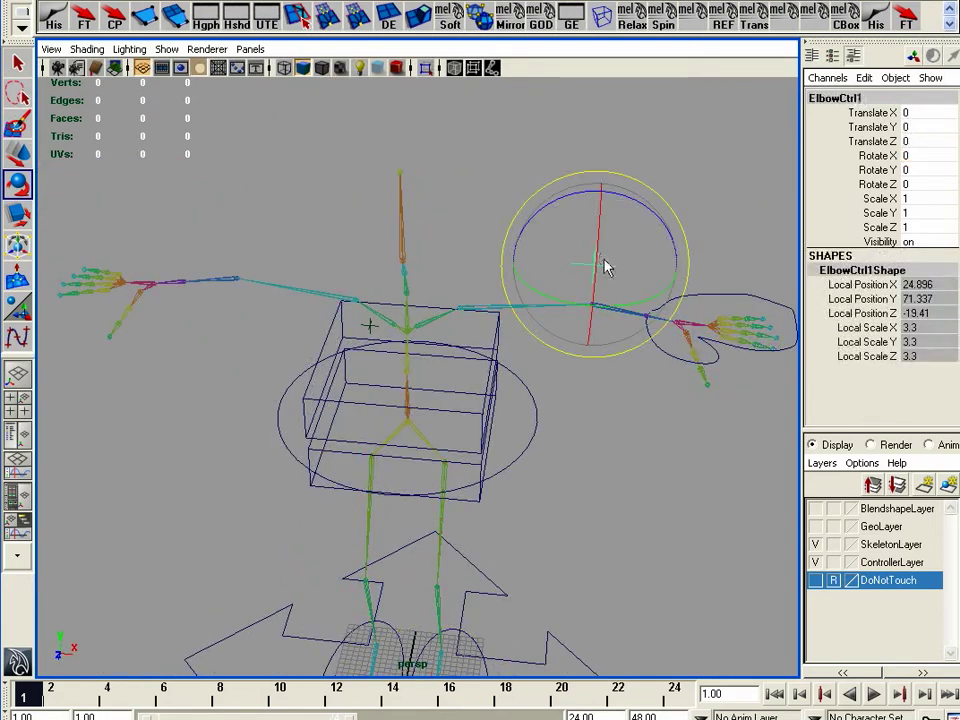
pyautogui.hotkey('ctrl', 'd')
pyautogui.press('w')
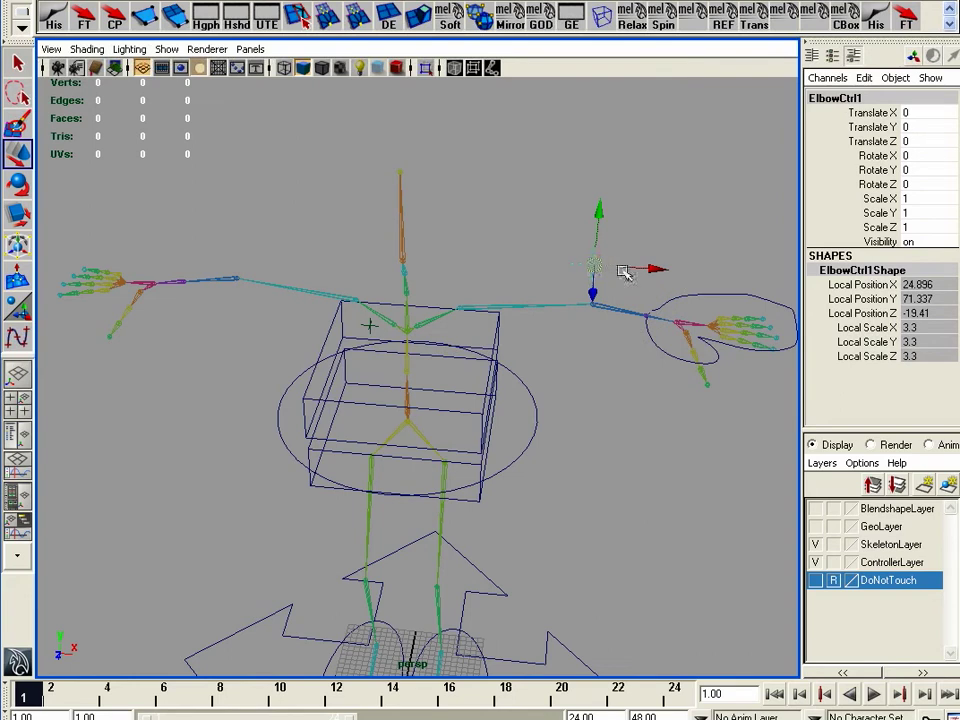
pyautogui.moveTo(628, 266); pyautogui.dragTo(246, 268)
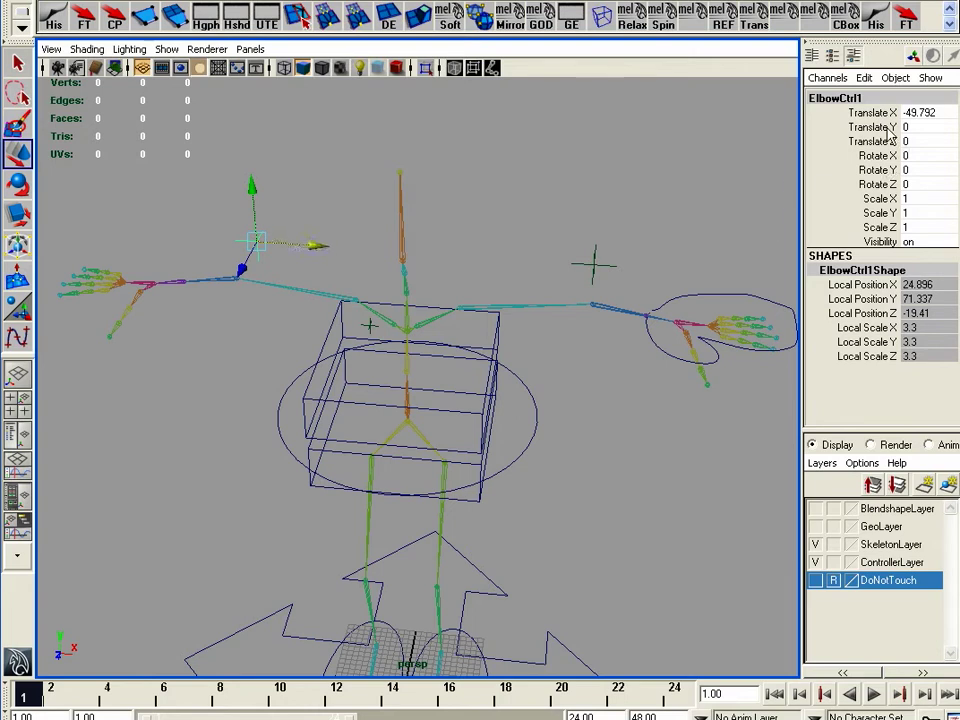
# - Rename the duplicated elbow locator ElbowCtrlR and the original one ElbowCtrlL
pyautogui.click(873, 96)
pyautogui.click(875, 97)
pyautogui.press('BackSpace')
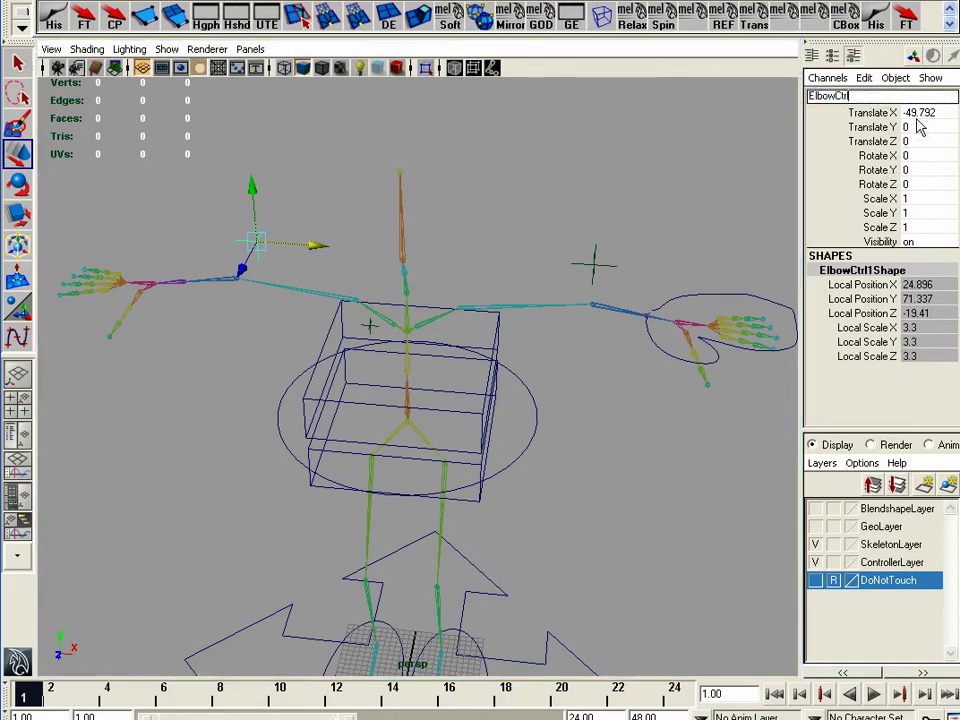
pyautogui.press('Return')
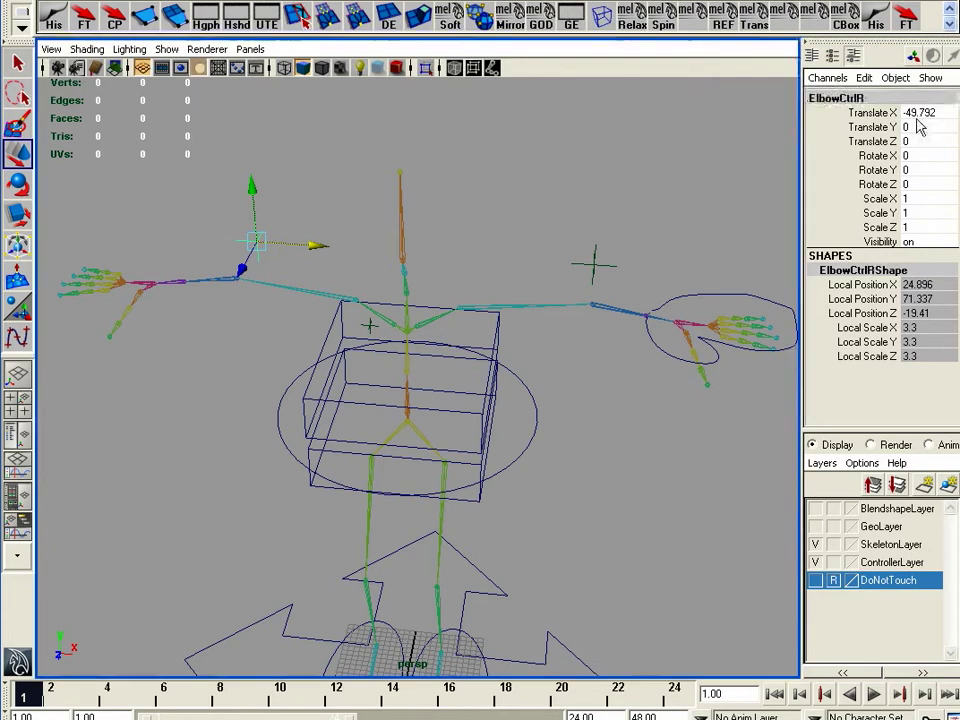
pyautogui.click(593, 265)
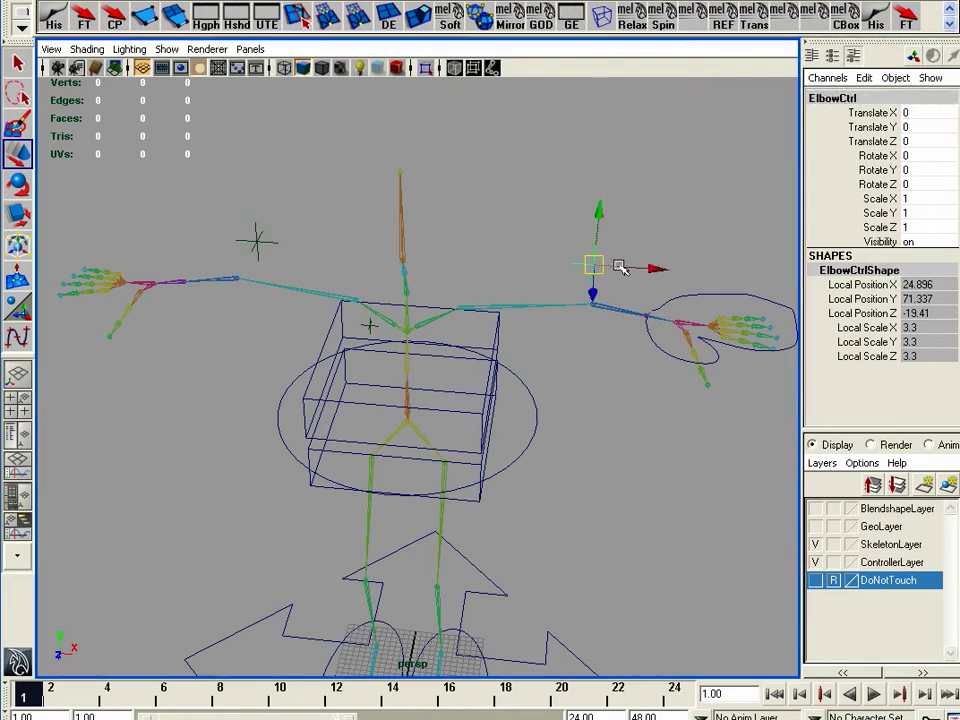
pyautogui.click(875, 97)
pyautogui.click(875, 96)
pyautogui.press('Return')
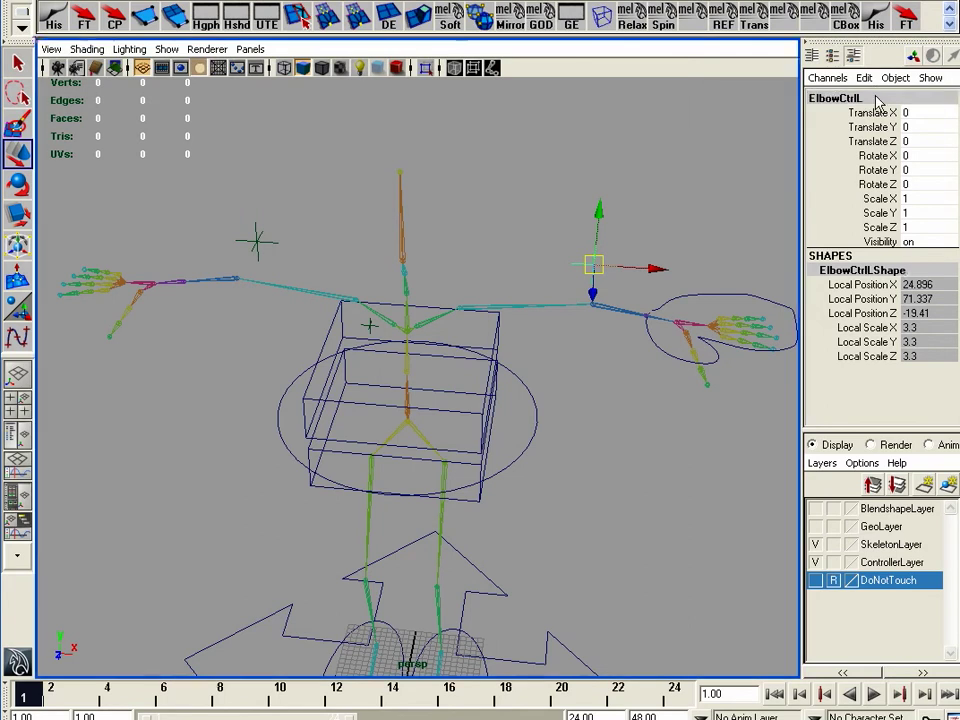
# - Duplicate the left hand control curve and snap the copy to the right wrist joint
pyautogui.click(729, 281)
pyautogui.click(708, 316)
pyautogui.keyDown('alt'); pyautogui.moveTo(708, 316); pyautogui.dragTo(636, 356); pyautogui.keyUp('alt')
pyautogui.hotkey('ctrl', 'd')
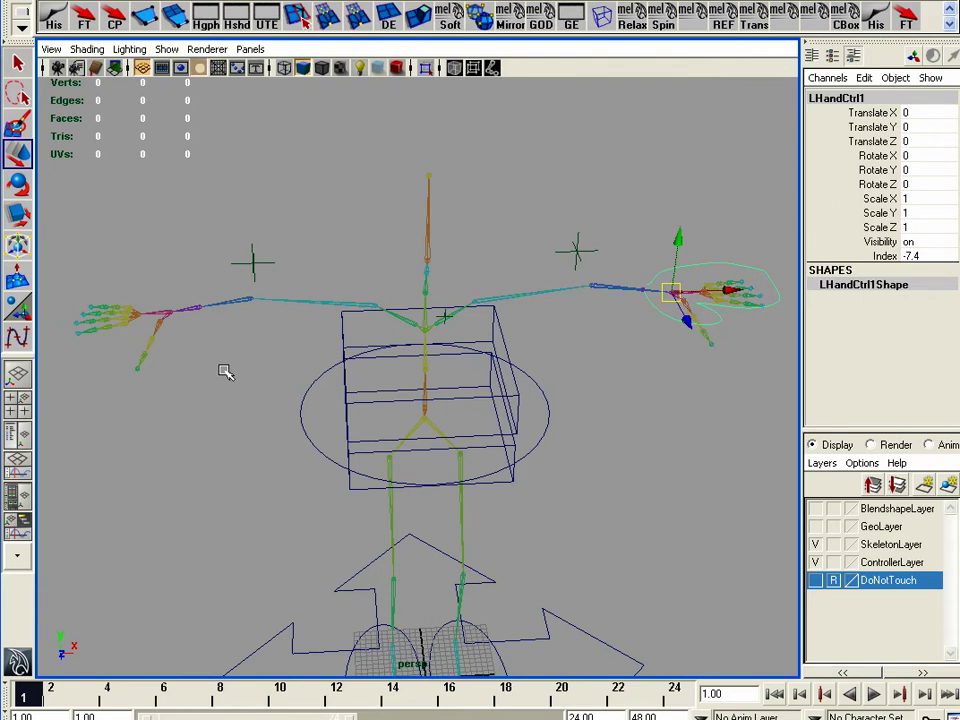
pyautogui.middleClick(173, 314)
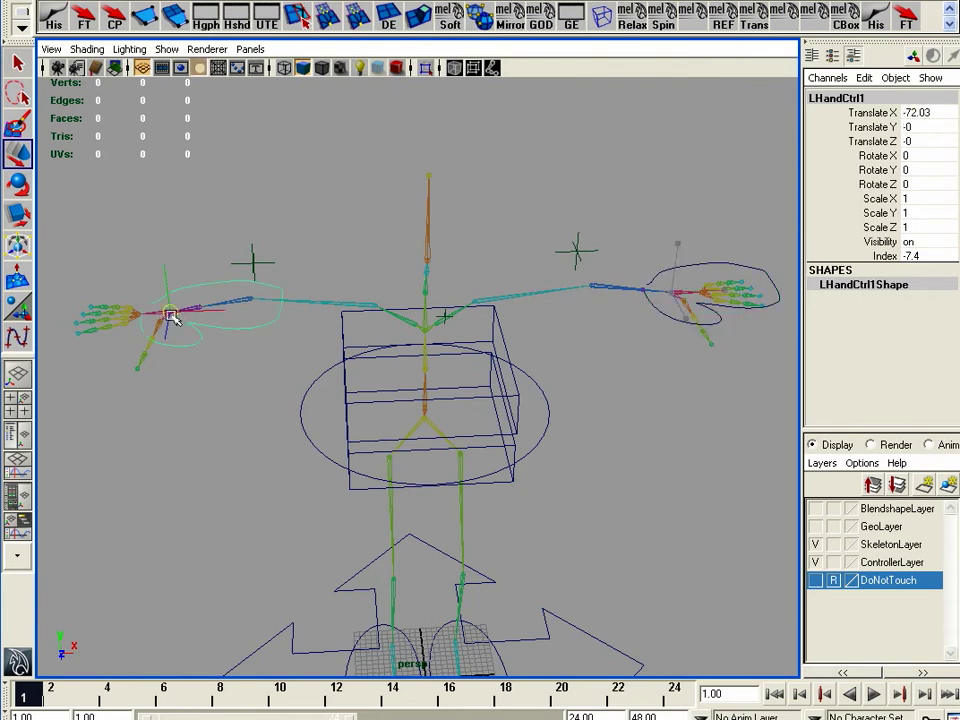
# - Mirror the copied hand control with a Scale X of -1, freezing its transformations and deleting its history
pyautogui.click(19, 214)
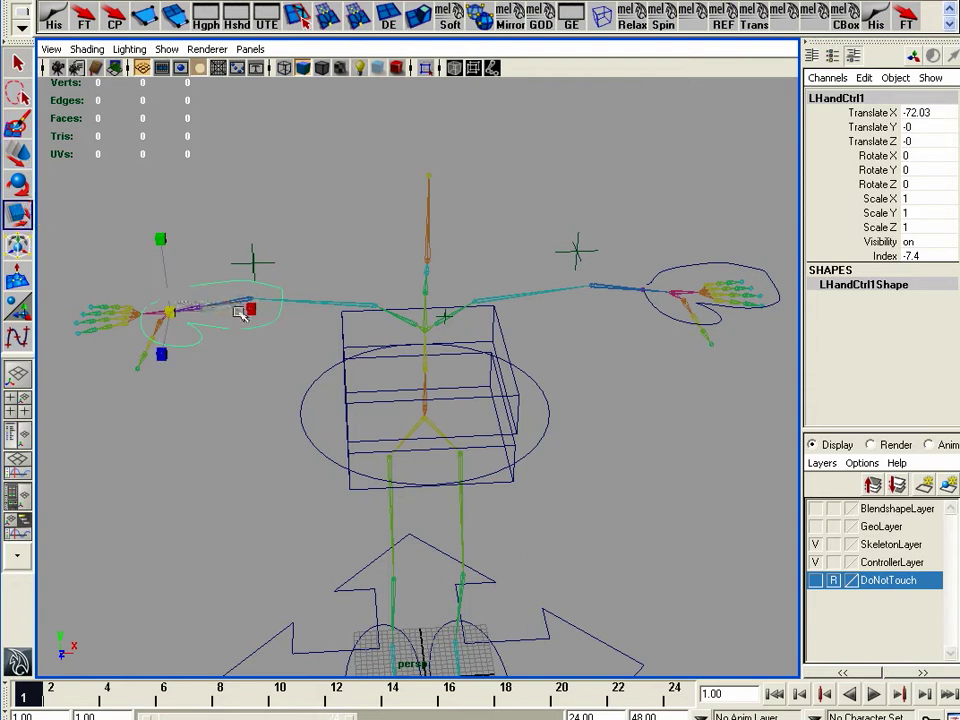
pyautogui.moveTo(247, 307); pyautogui.dragTo(18, 322)
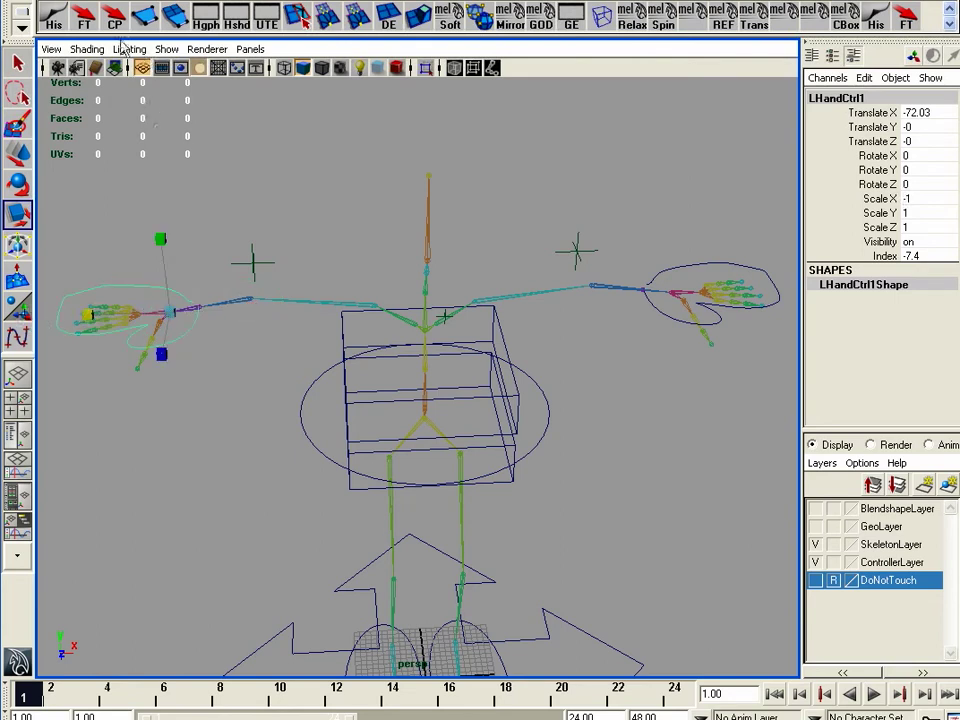
pyautogui.click(86, 23)
pyautogui.click(46, 22)
# - Rename the mirrored hand control RHandCtrl
pyautogui.keyDown('alt'); pyautogui.moveTo(298, 437); pyautogui.dragTo(358, 403); pyautogui.keyUp('alt')
pyautogui.click(836, 96)
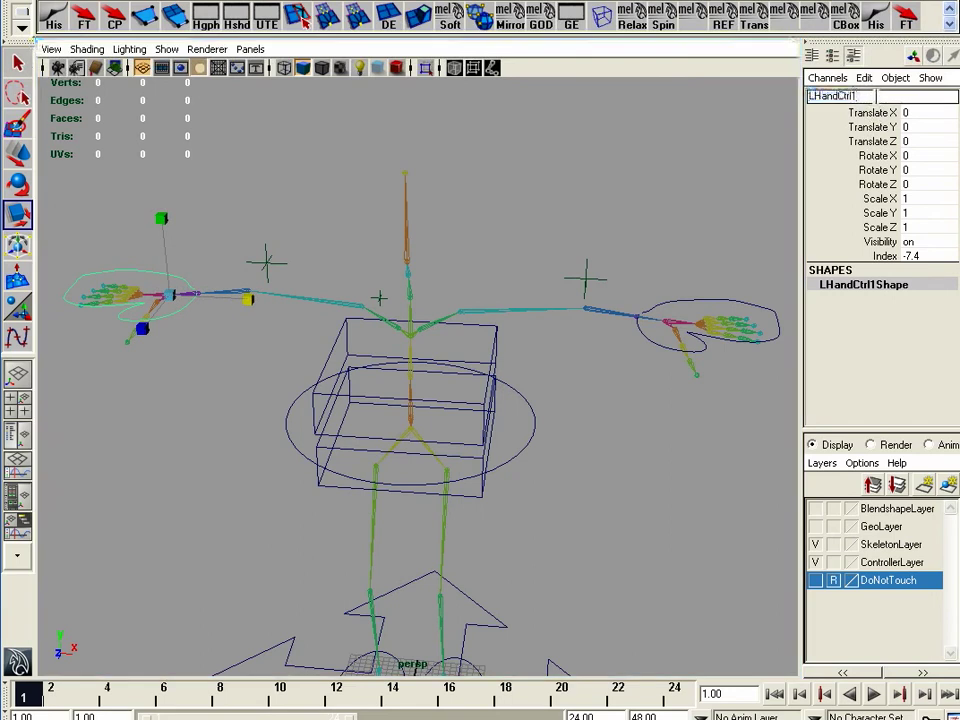
pyautogui.press('Delete')
pyautogui.write('R')
pyautogui.press('Return')
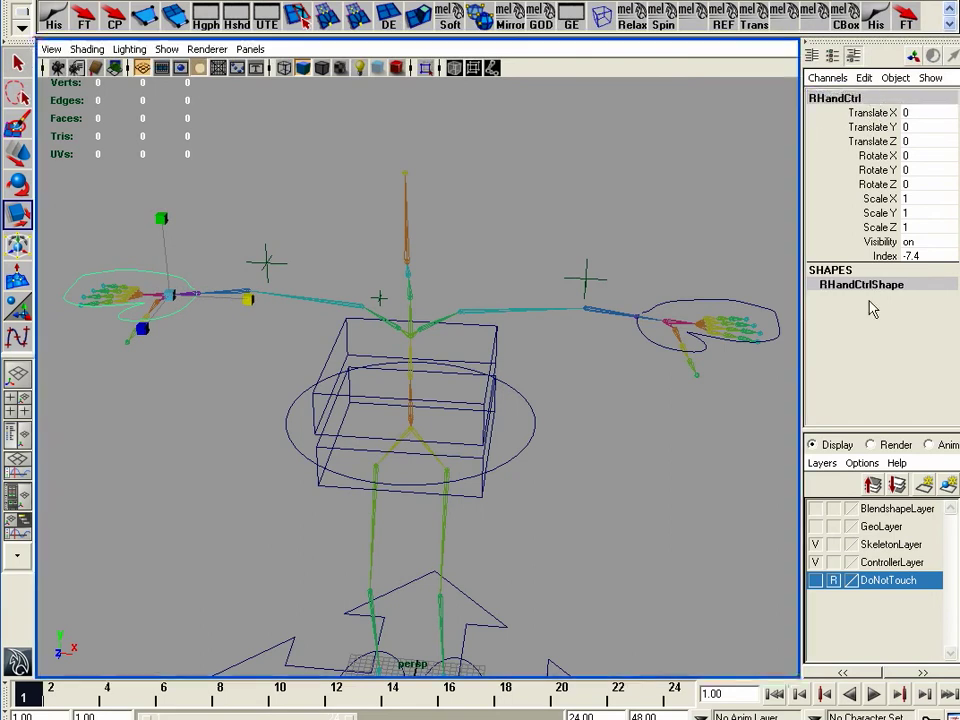
pyautogui.keyDown('alt'); pyautogui.moveTo(594, 328); pyautogui.dragTo(505, 378); pyautogui.keyUp('alt')
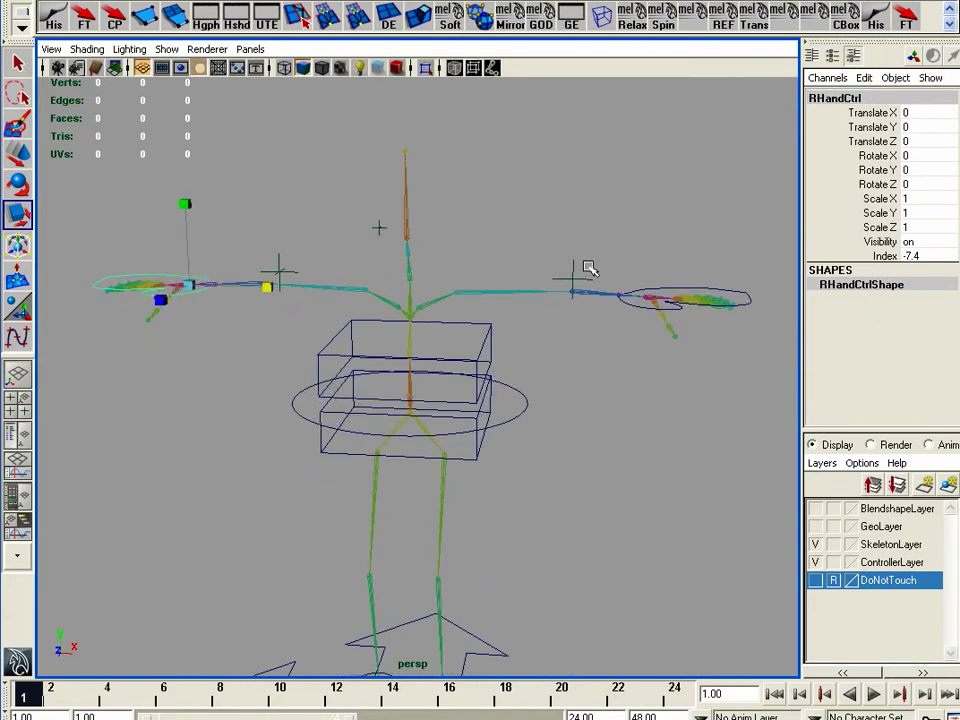
# - Test the shoulder control by rotating it, and undo that rotation
pyautogui.click(488, 336)
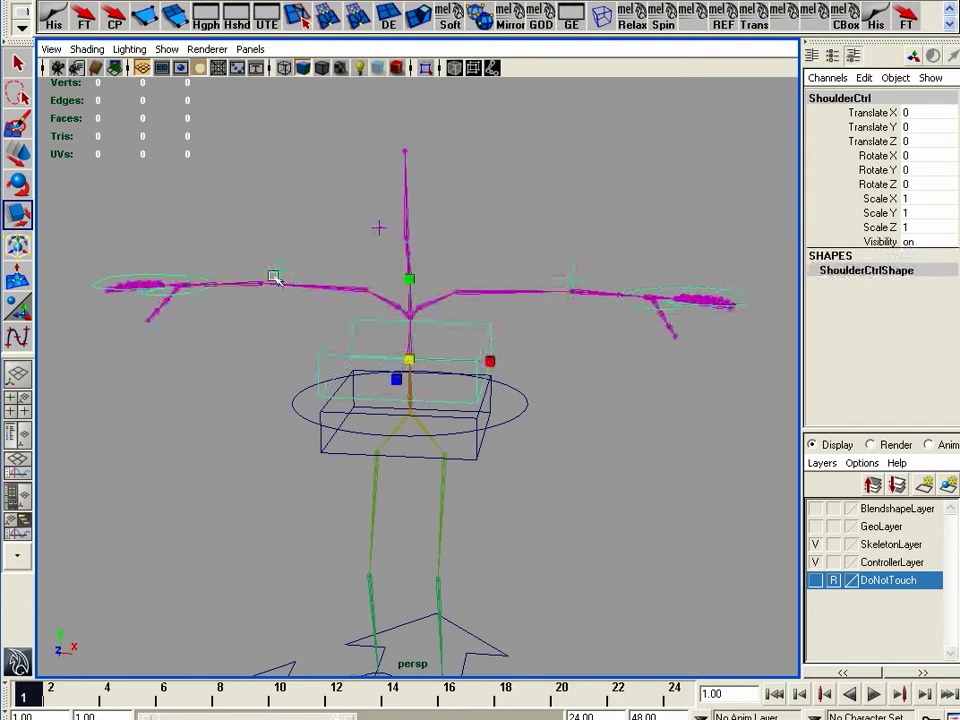
pyautogui.press('e')
pyautogui.moveTo(456, 326); pyautogui.dragTo(468, 354)
pyautogui.hotkey('ctrl', 'z')
pyautogui.keyDown('alt'); pyautogui.moveTo(468, 354); pyautogui.dragTo(385, 346, button='right'); pyautogui.keyUp('alt')
pyautogui.moveTo(385, 346)
pyautogui.keyDown('alt'); pyautogui.mouseDown()
pyautogui.moveTo(371, 328)
pyautogui.moveTo(394, 349)
pyautogui.mouseUp(); pyautogui.keyUp('alt')
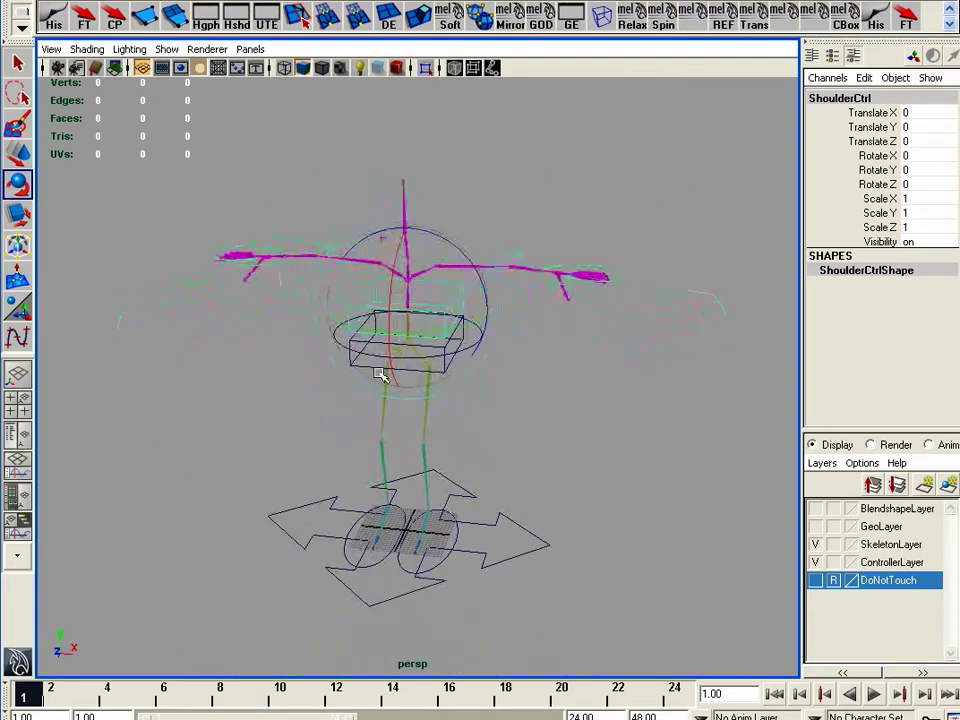
pyautogui.keyDown('alt'); pyautogui.moveTo(516, 471); pyautogui.dragTo(531, 454); pyautogui.keyUp('alt')
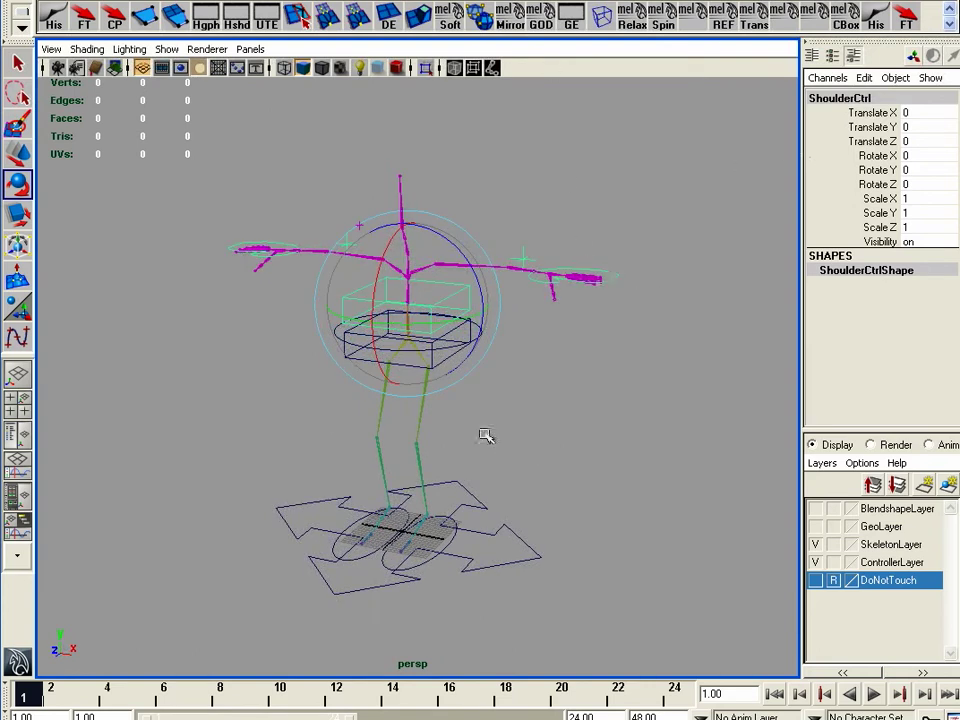
# - Open the Hypergraph Hierarchy and group the skeleton's Root joint under a new parent group
pyautogui.click(420, 718)
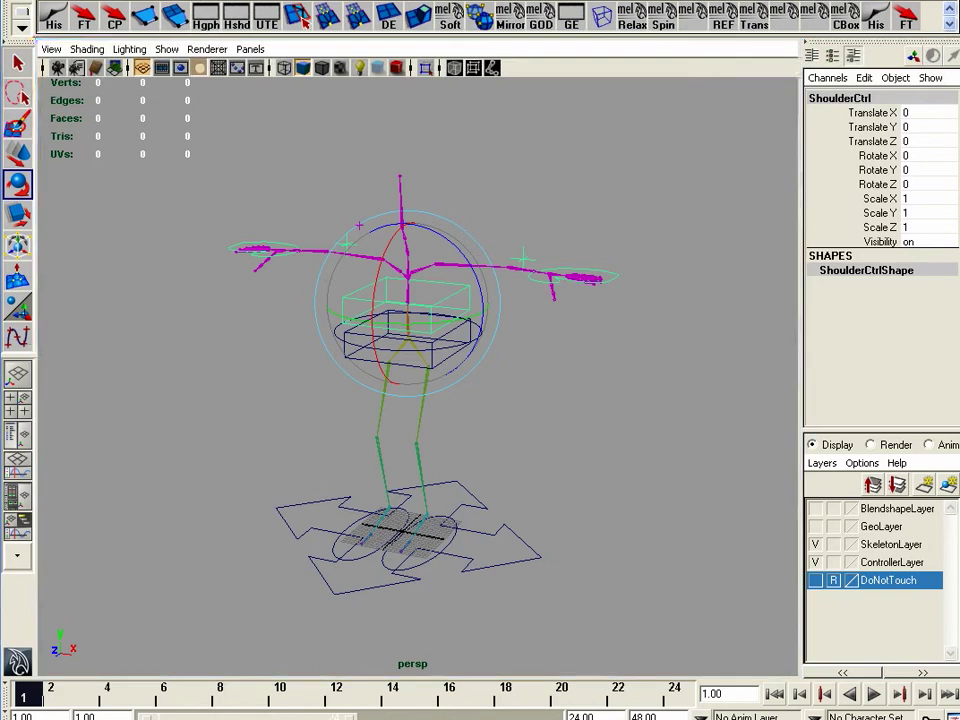
pyautogui.moveTo(957, 13); pyautogui.dragTo(523, 47)
pyautogui.keyDown('alt'); pyautogui.moveTo(757, 251); pyautogui.dragTo(503, 246, button='right'); pyautogui.keyUp('alt')
pyautogui.keyDown('alt'); pyautogui.moveTo(503, 246); pyautogui.dragTo(527, 197, button='middle'); pyautogui.keyUp('alt')
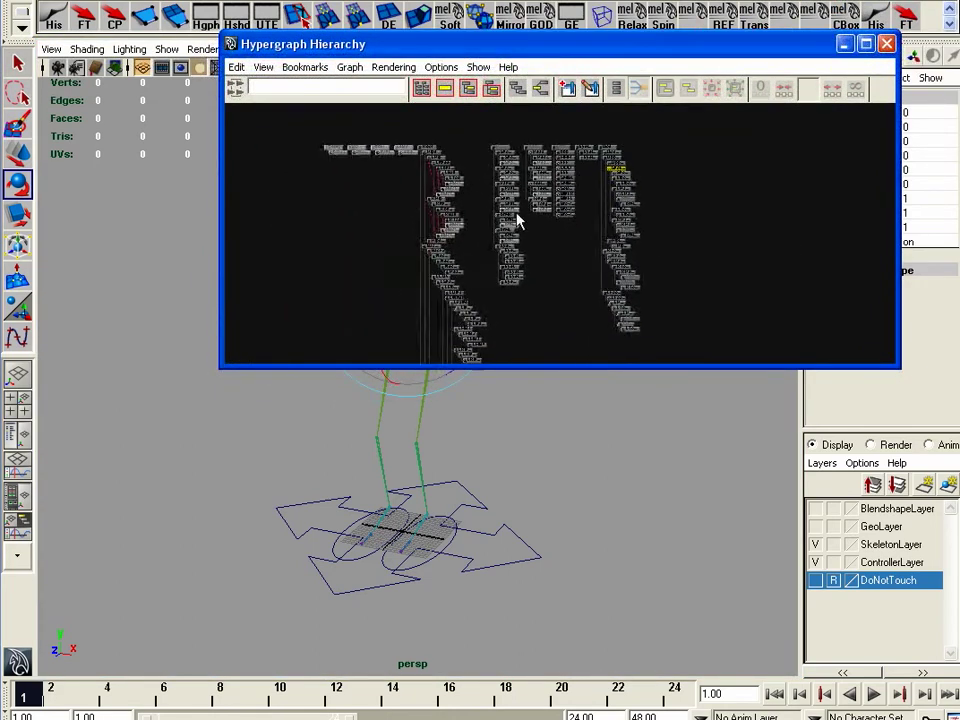
pyautogui.keyDown('alt'); pyautogui.moveTo(529, 196); pyautogui.dragTo(641, 236, button='right'); pyautogui.keyUp('alt')
pyautogui.keyDown('alt'); pyautogui.moveTo(643, 232); pyautogui.dragTo(621, 281, button='middle'); pyautogui.keyUp('alt')
pyautogui.keyDown('alt'); pyautogui.moveTo(575, 291); pyautogui.dragTo(414, 272, button='right'); pyautogui.keyUp('alt')
pyautogui.keyDown('alt'); pyautogui.moveTo(414, 272); pyautogui.dragTo(499, 268, button='middle'); pyautogui.keyUp('alt')
pyautogui.keyDown('alt'); pyautogui.moveTo(499, 268); pyautogui.dragTo(630, 257, button='right'); pyautogui.keyUp('alt')
pyautogui.moveTo(462, 250)
pyautogui.keyDown('alt'); pyautogui.mouseDown(button='middle')
pyautogui.moveTo(491, 231)
pyautogui.moveTo(459, 250)
pyautogui.mouseUp(button='middle'); pyautogui.keyUp('alt')
pyautogui.keyDown('alt'); pyautogui.moveTo(423, 242); pyautogui.dragTo(470, 237, button='right'); pyautogui.keyUp('alt')
pyautogui.keyDown('alt'); pyautogui.moveTo(470, 237); pyautogui.dragTo(431, 266, button='middle'); pyautogui.keyUp('alt')
pyautogui.keyDown('alt'); pyautogui.moveTo(442, 266); pyautogui.dragTo(546, 249, button='right'); pyautogui.keyUp('alt')
pyautogui.keyDown('alt'); pyautogui.moveTo(430, 249); pyautogui.dragTo(632, 242, button='middle'); pyautogui.keyUp('alt')
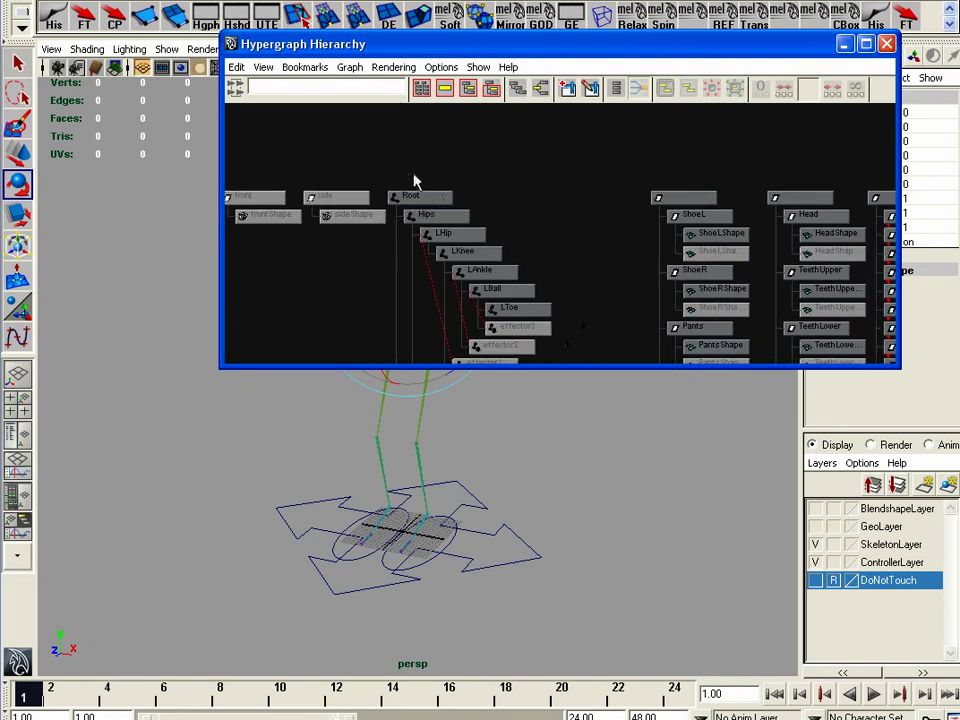
pyautogui.moveTo(463, 205); pyautogui.dragTo(491, 231)
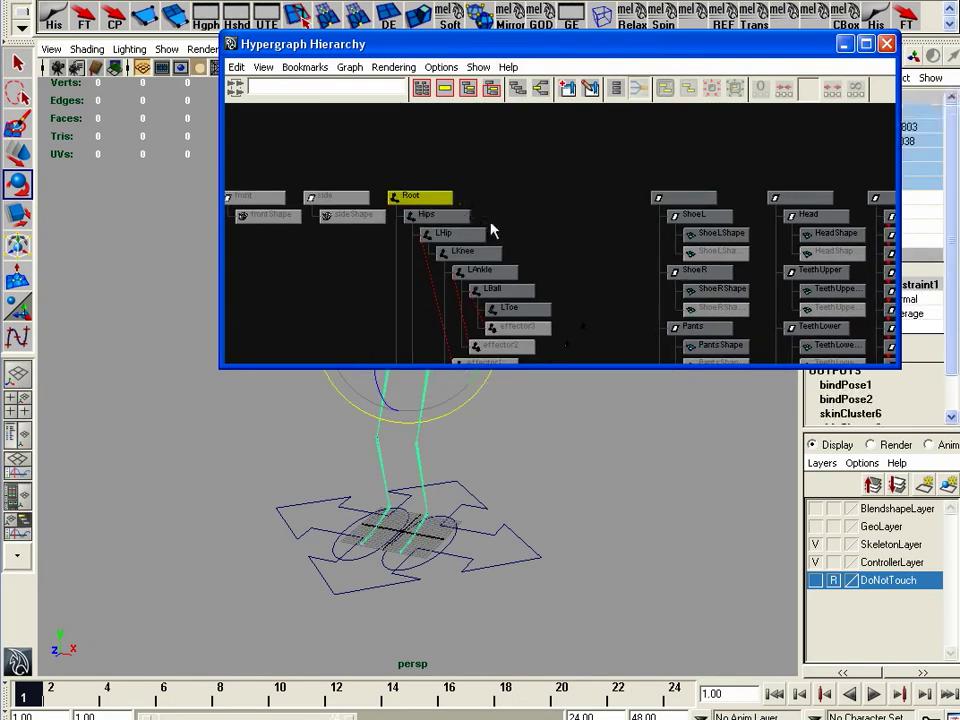
pyautogui.hotkey('ctrl', 'g')
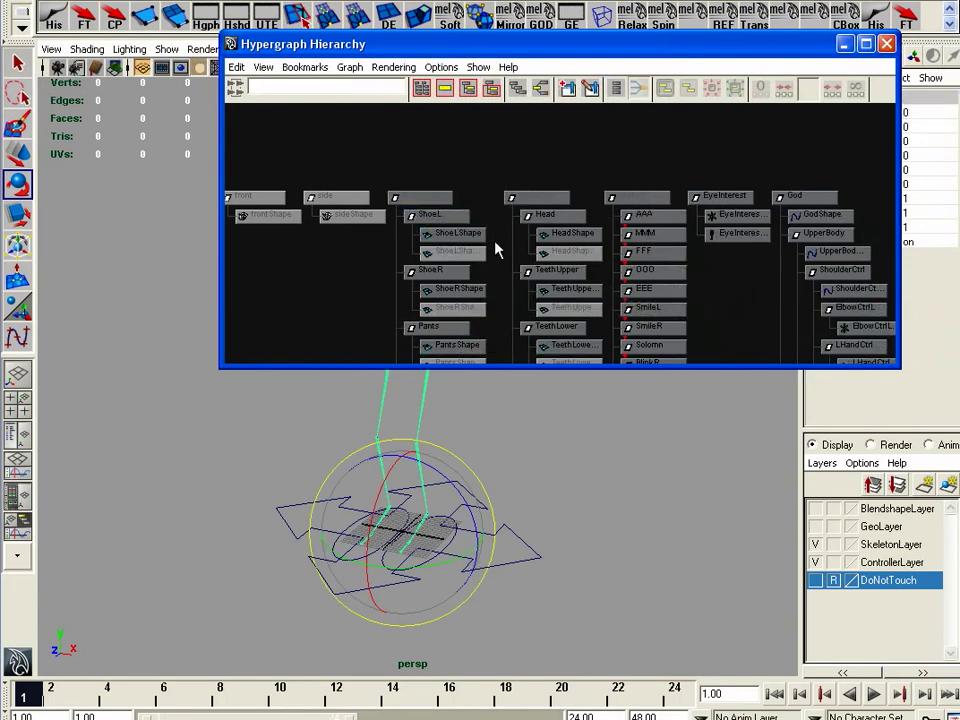
pyautogui.press('q')
pyautogui.press('e')
pyautogui.press('t')
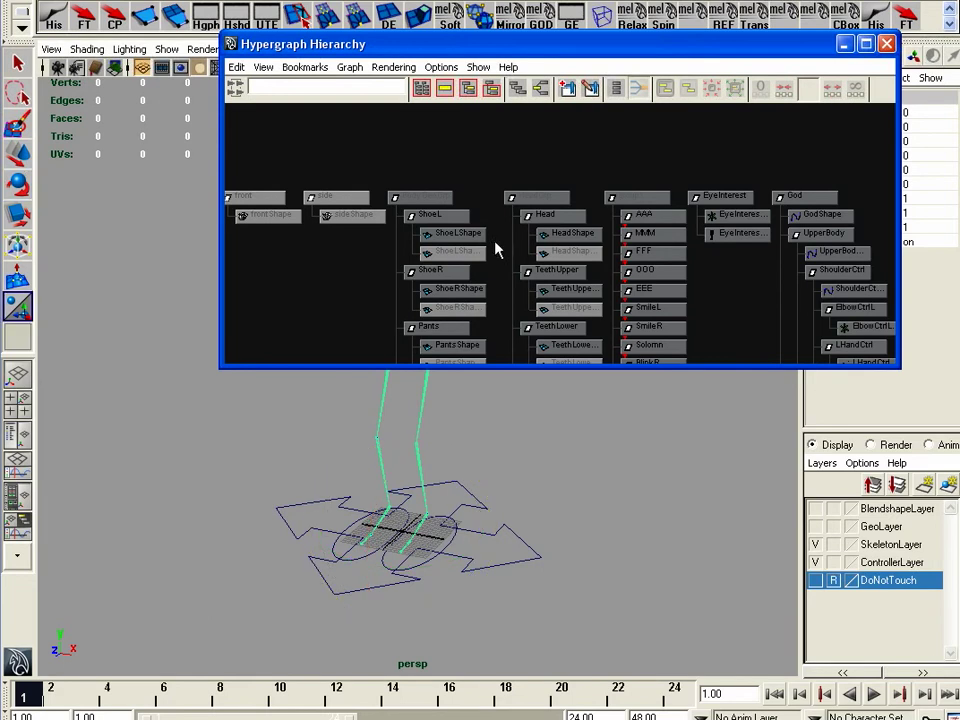
pyautogui.press('r')
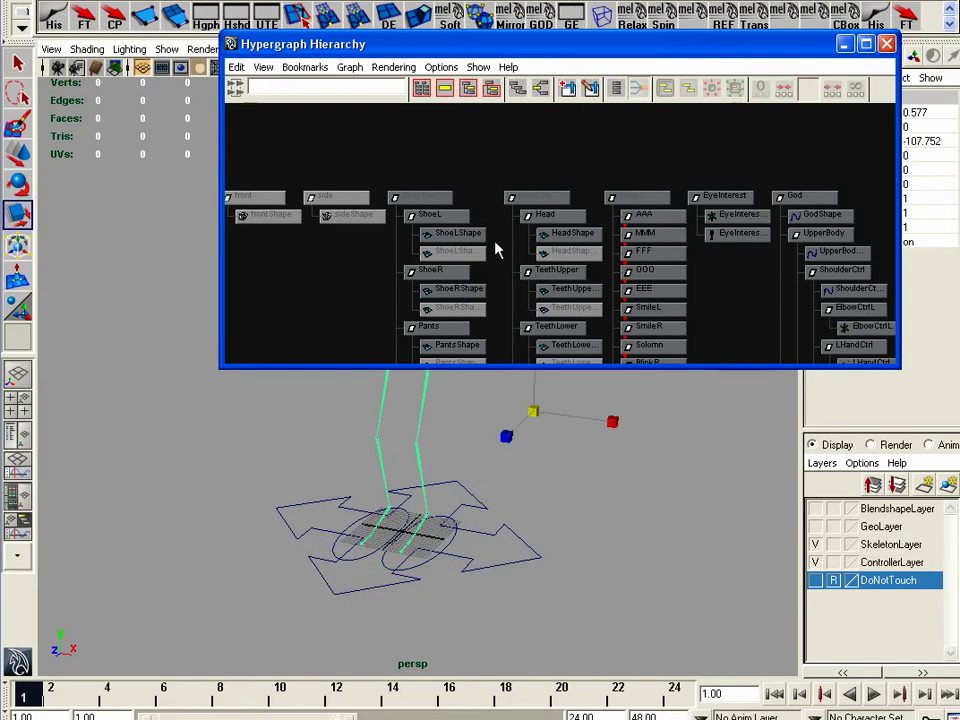
# - Rename the new group above the Root joint SkeletonGrp
pyautogui.keyDown('alt'); pyautogui.moveTo(786, 270); pyautogui.dragTo(784, 274, button='right'); pyautogui.keyUp('alt')
pyautogui.keyDown('alt'); pyautogui.moveTo(788, 272); pyautogui.dragTo(535, 283, button='middle'); pyautogui.keyUp('alt')
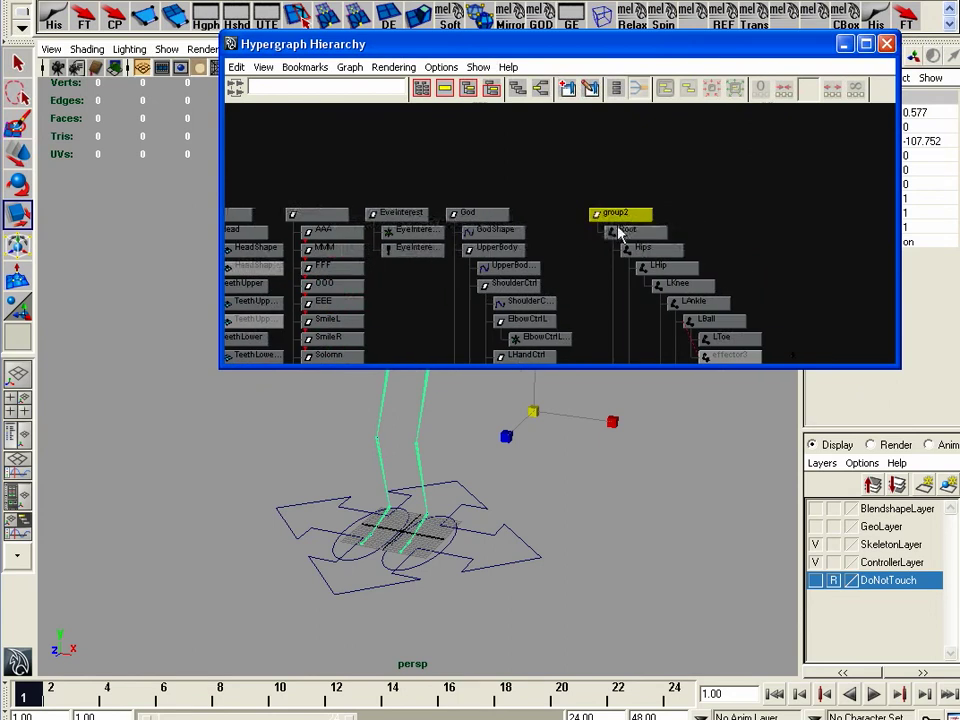
pyautogui.moveTo(654, 47); pyautogui.dragTo(499, 75)
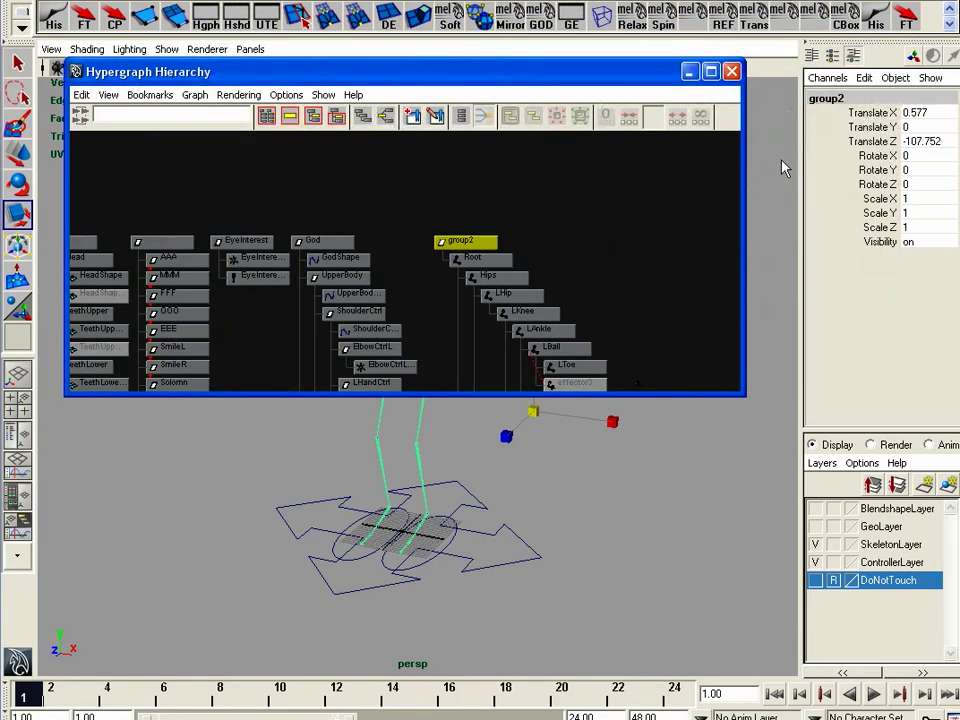
pyautogui.click(857, 97)
pyautogui.write('Skeleto')
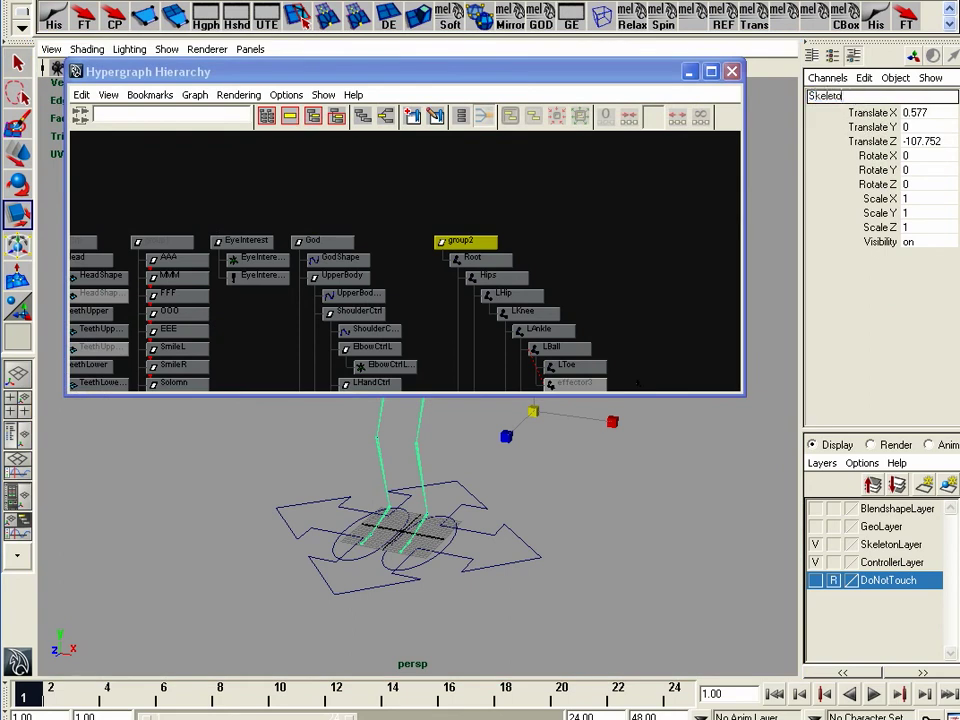
pyautogui.write('nGrp')
pyautogui.press('Return')
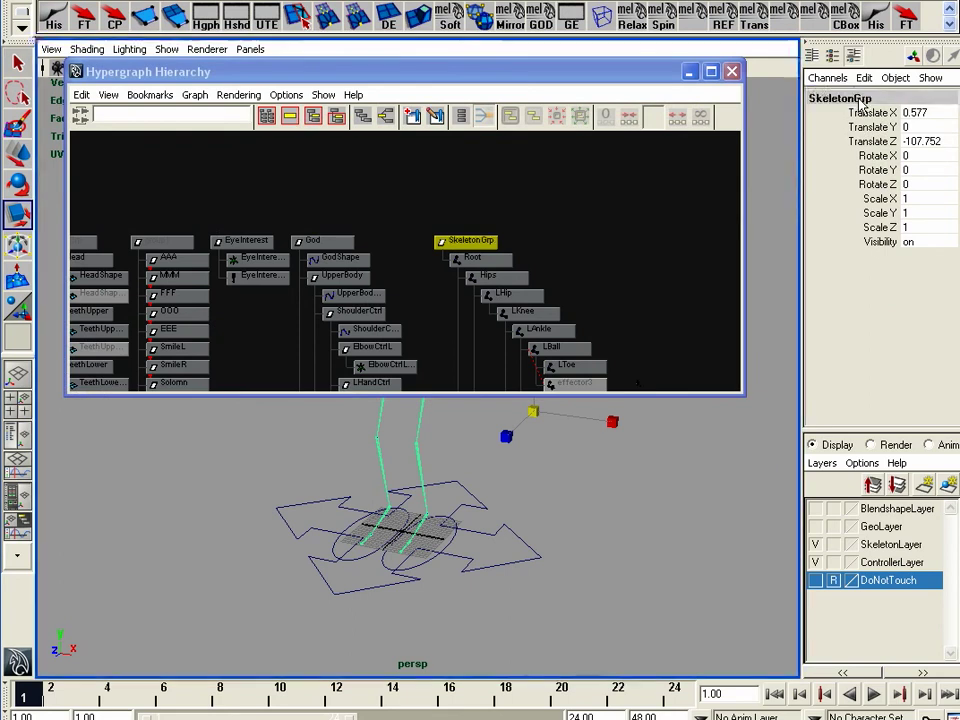
# - Rename the God control ControllerGrp
pyautogui.moveTo(381, 221); pyautogui.dragTo(322, 243)
pyautogui.click(855, 97)
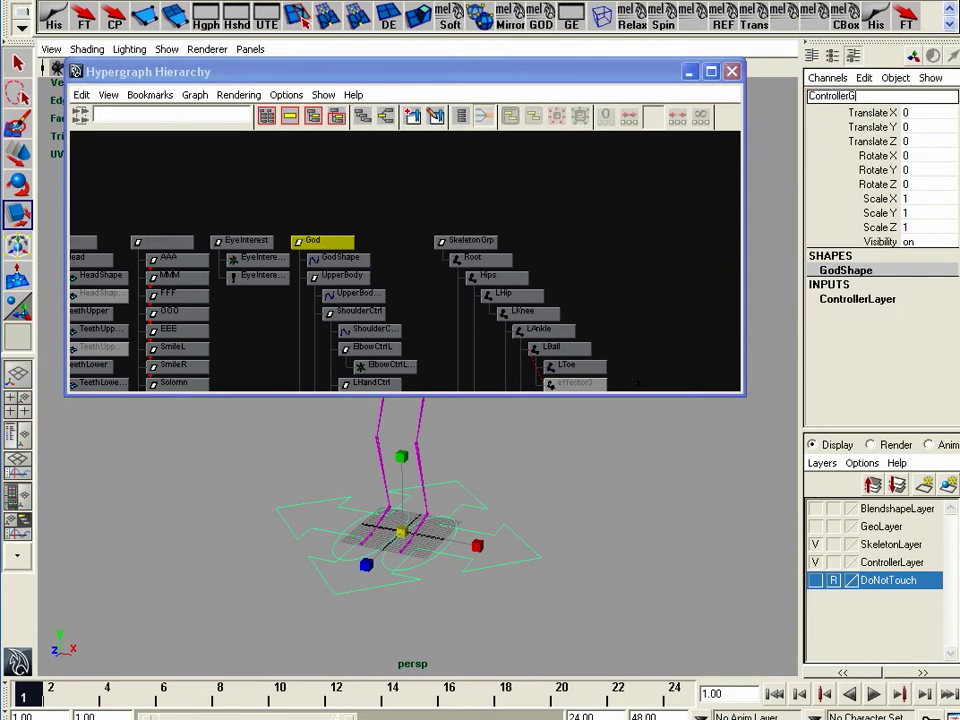
pyautogui.press('Return')
# - Parent the EyeInterest locator under the renamed God control and select that control to check its hierarchy
pyautogui.keyDown('alt'); pyautogui.moveTo(329, 276); pyautogui.dragTo(578, 252, button='middle'); pyautogui.keyUp('alt')
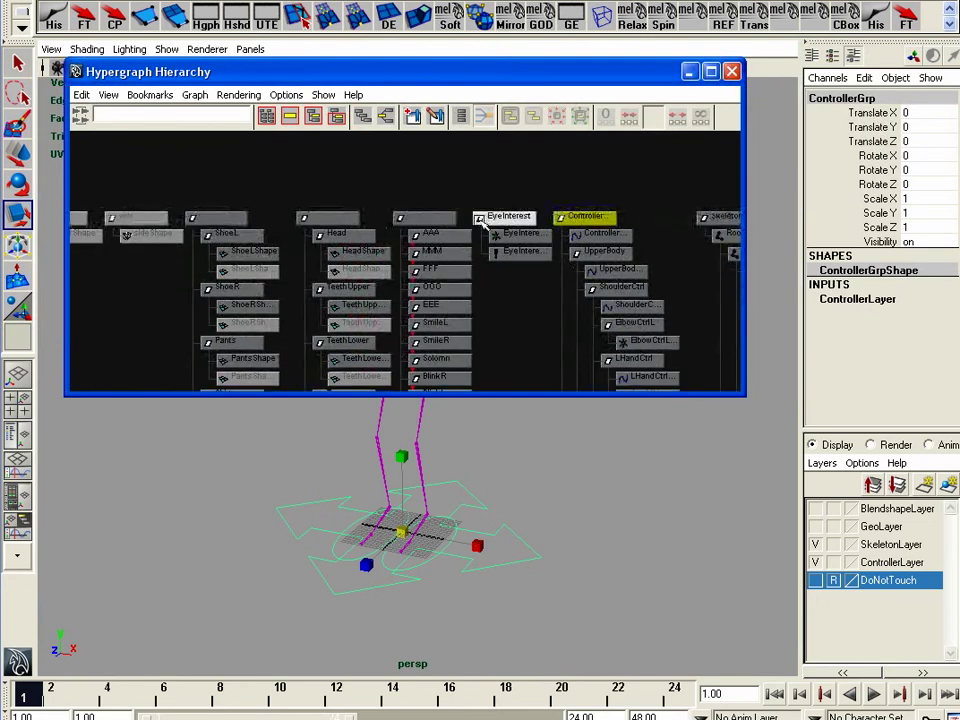
pyautogui.moveTo(497, 219); pyautogui.dragTo(416, 235, button='middle')
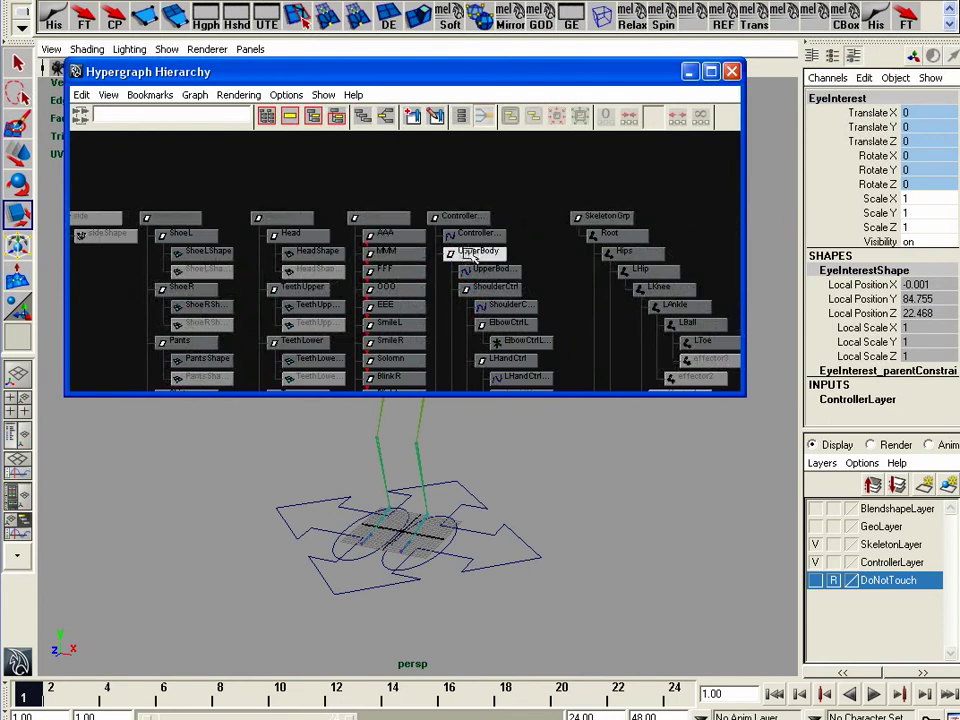
pyautogui.click(461, 218)
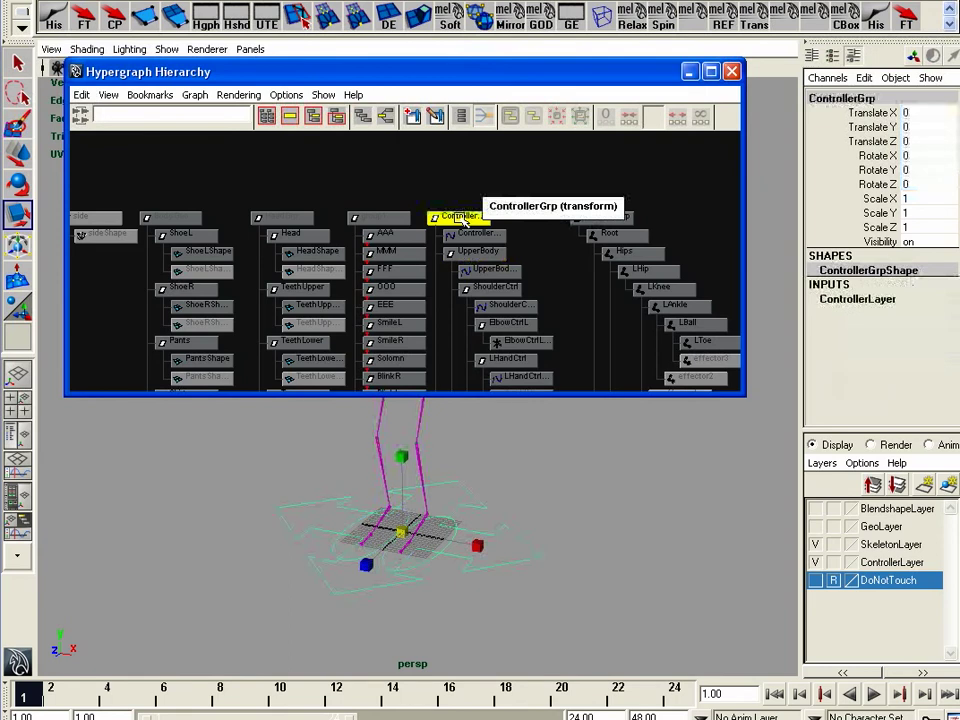
pyautogui.middleClick(522, 527)
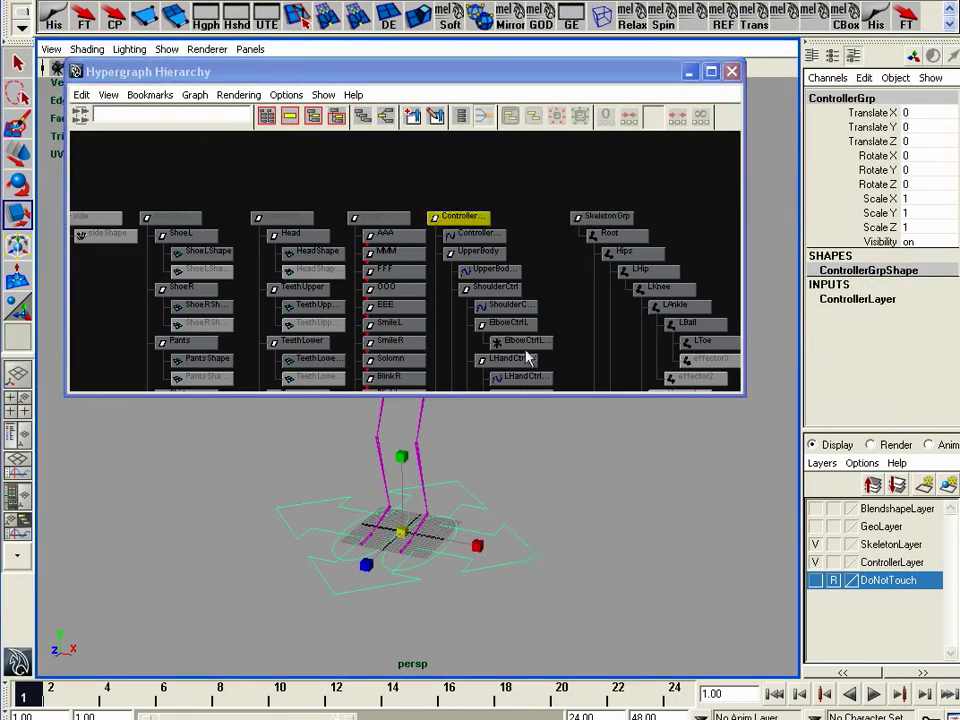
# - Undo the EyeInterest parenting and the renaming of the God control
pyautogui.click(500, 274)
pyautogui.hotkey('ctrl', 'z')
pyautogui.hotkey('ctrl', 'z')
pyautogui.hotkey('ctrl', 'z')
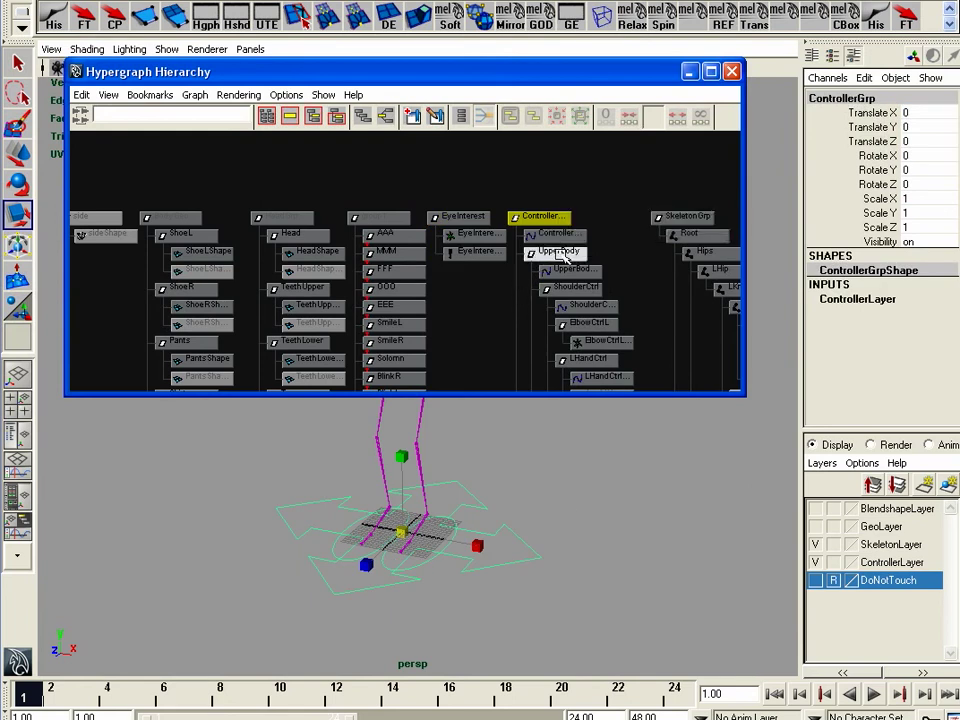
pyautogui.hotkey('ctrl', 'z')
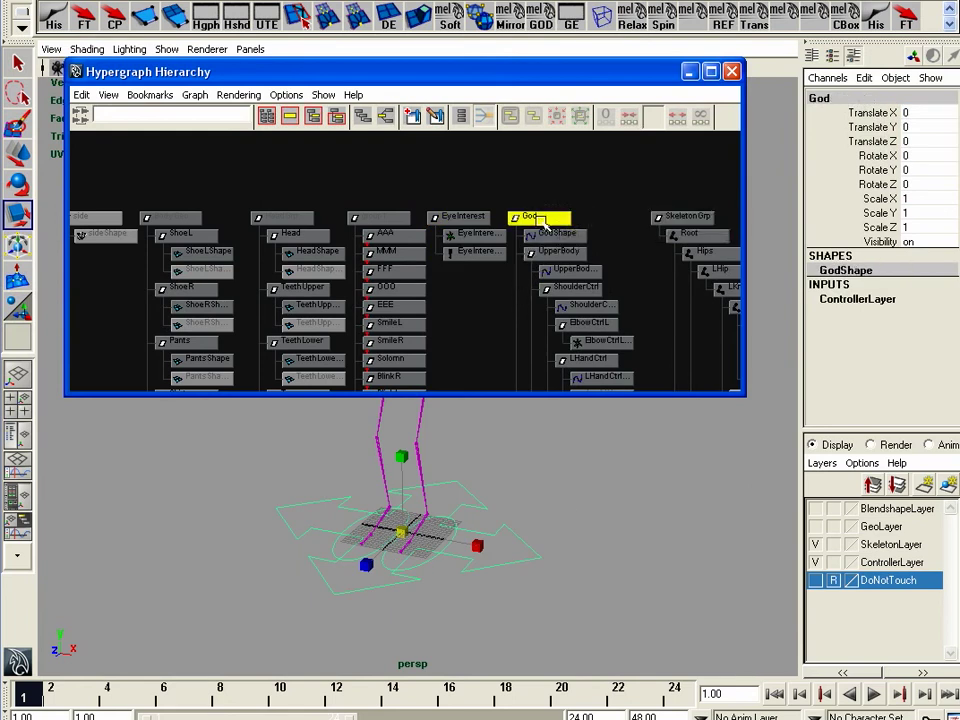
# - Group the God control under a new parent named ControllerGrp and parent the EyeInterest locator under that group
pyautogui.hotkey('ctrl', 'z')
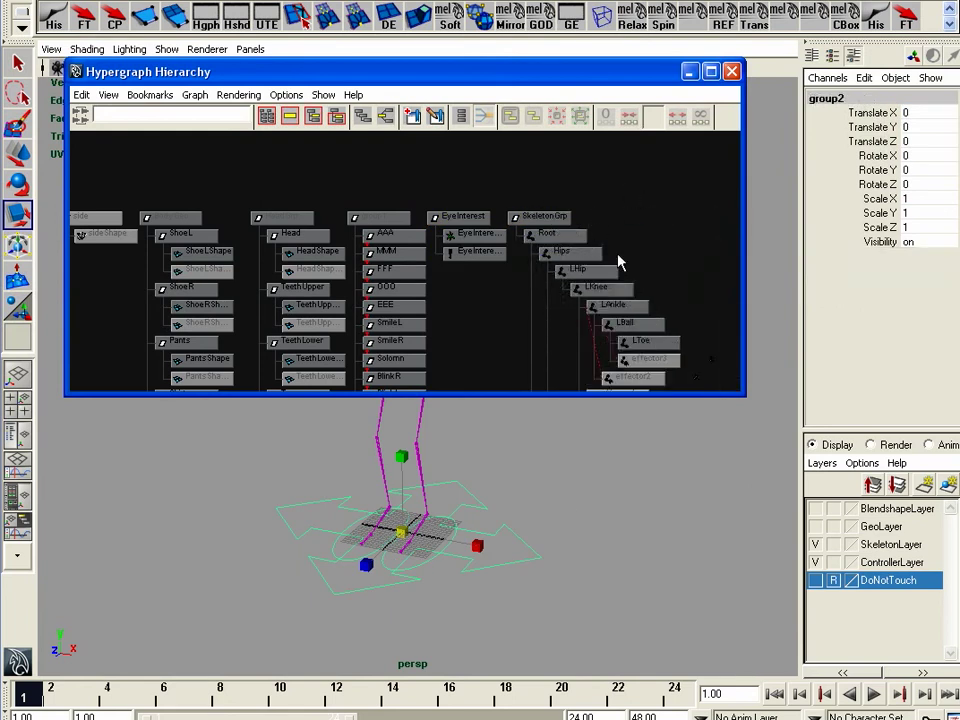
pyautogui.keyDown('alt'); pyautogui.moveTo(622, 262); pyautogui.dragTo(343, 250, button='middle'); pyautogui.keyUp('alt')
pyautogui.click(838, 98)
pyautogui.write('G')
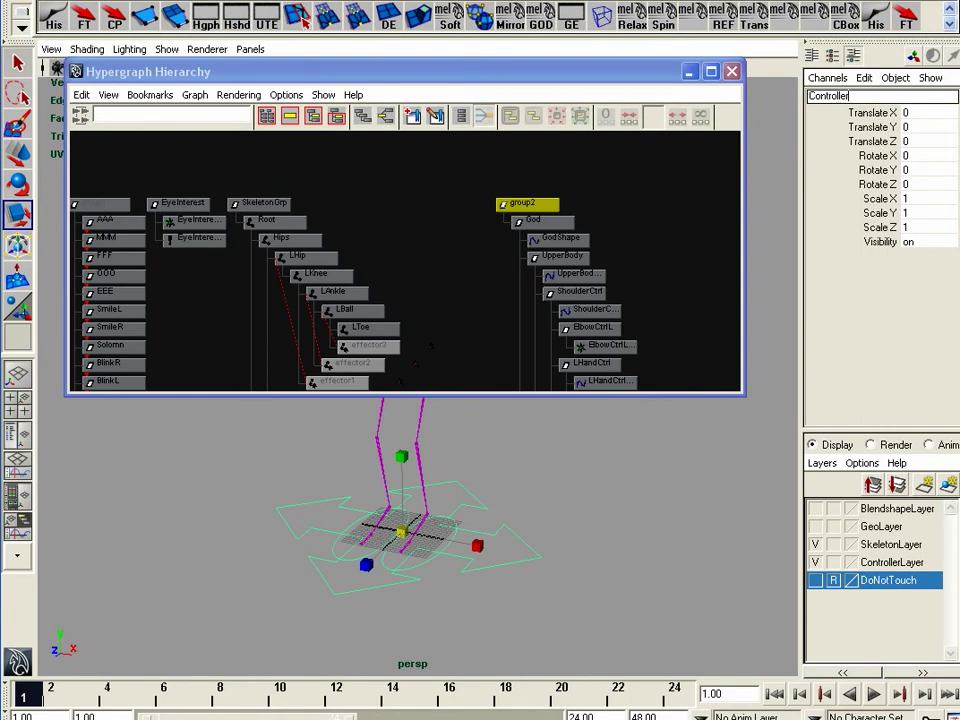
pyautogui.write('ontrollerGrp')
pyautogui.press('Return')
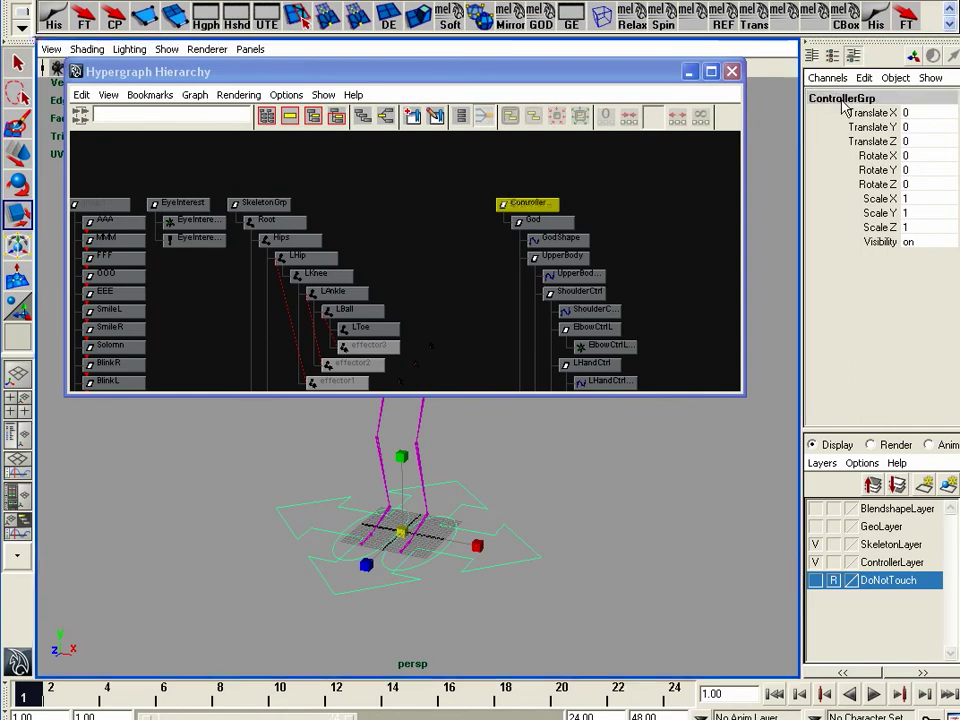
pyautogui.moveTo(195, 204); pyautogui.dragTo(535, 212, button='middle')
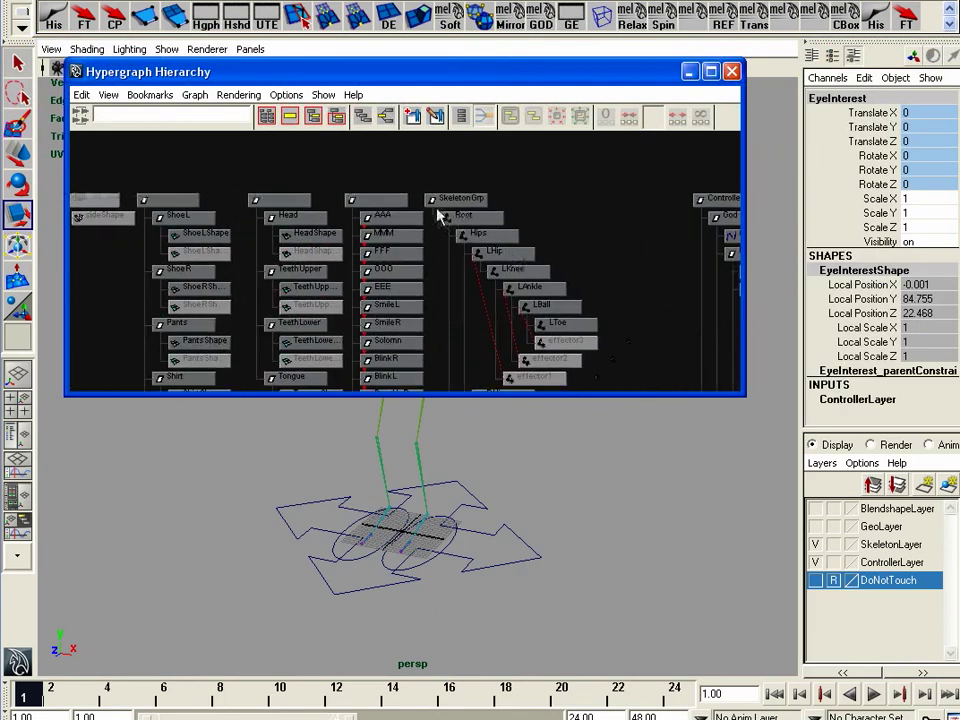
# - Rename the group holding the facial blend shape targets BlendShapeGrp
pyautogui.click(390, 200)
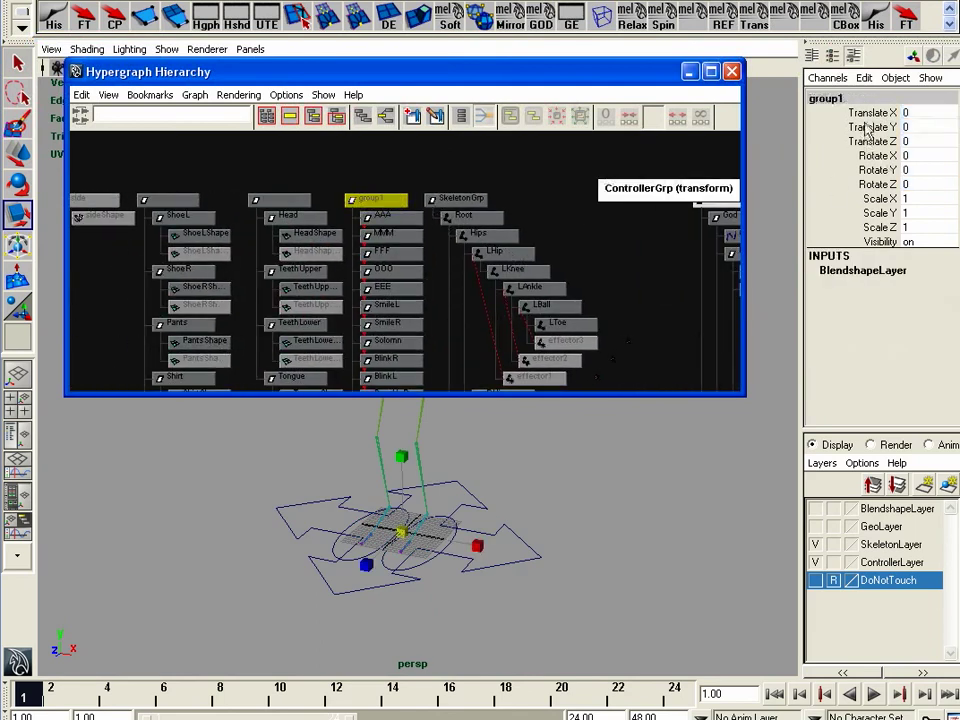
pyautogui.click(864, 96)
pyautogui.write('BlendS')
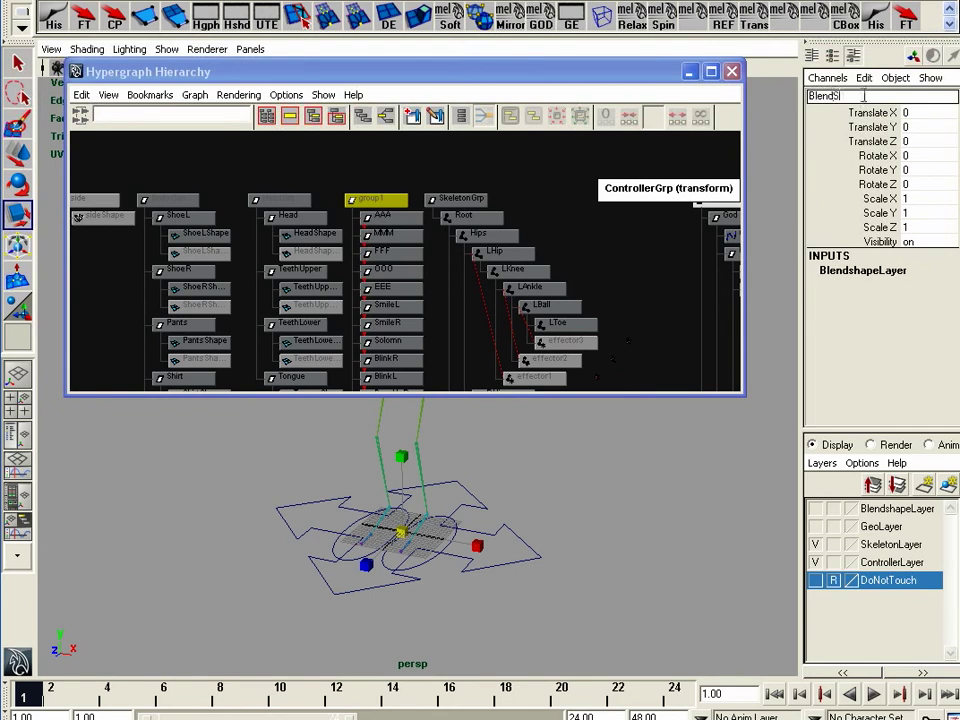
pyautogui.write('hapeGrp')
pyautogui.press('Return')
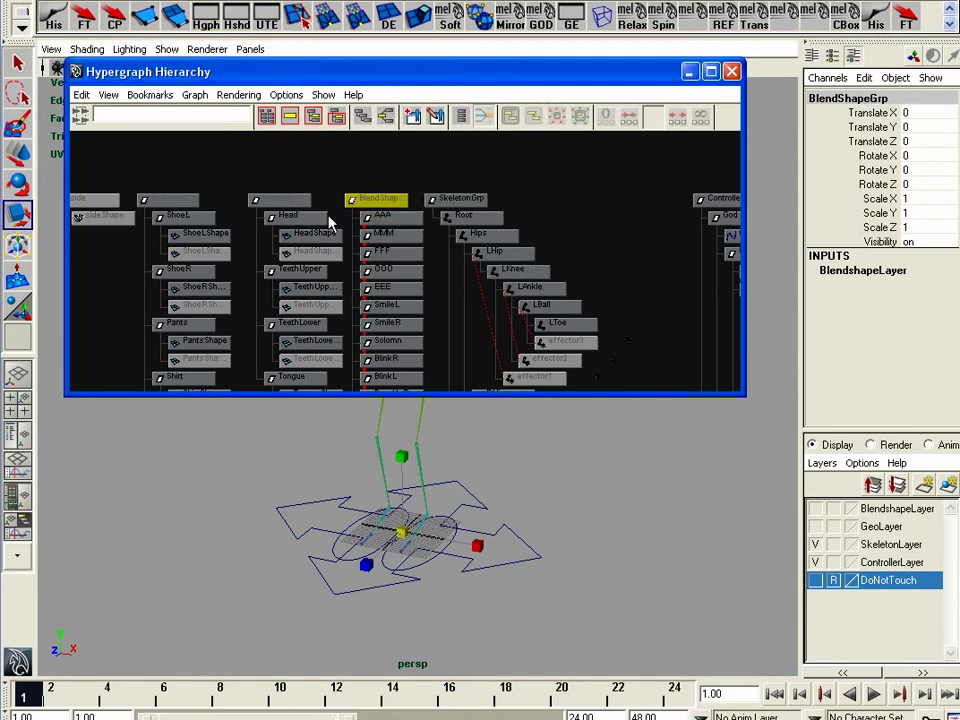
# - Group HeadGrp under a new parent group and name that parent GeoGrp
pyautogui.click(384, 205)
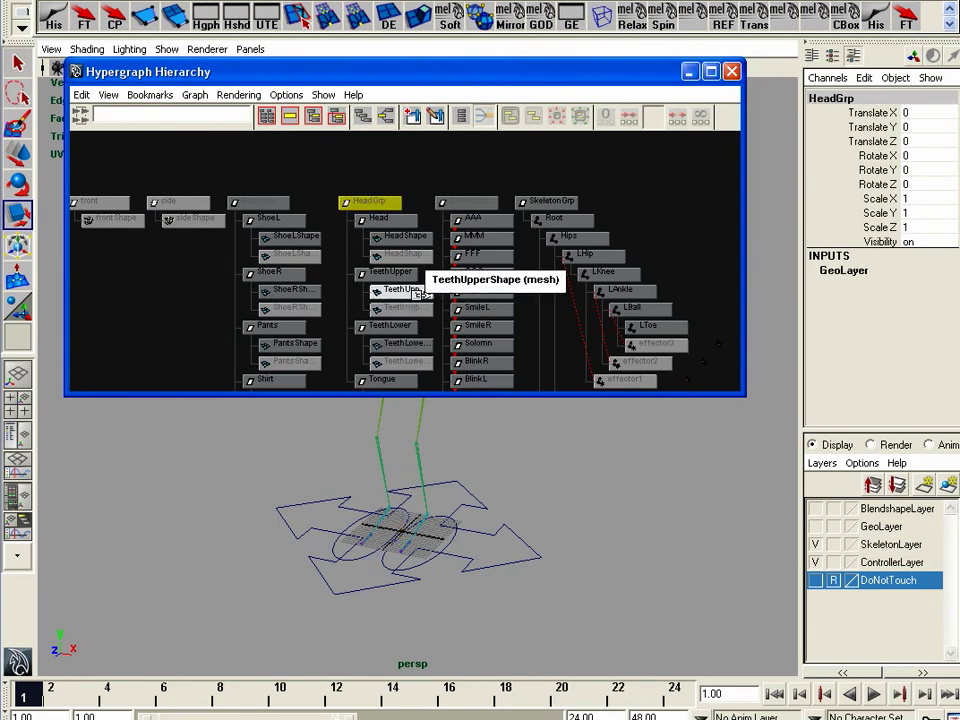
pyautogui.hotkey('ctrl', 'g')
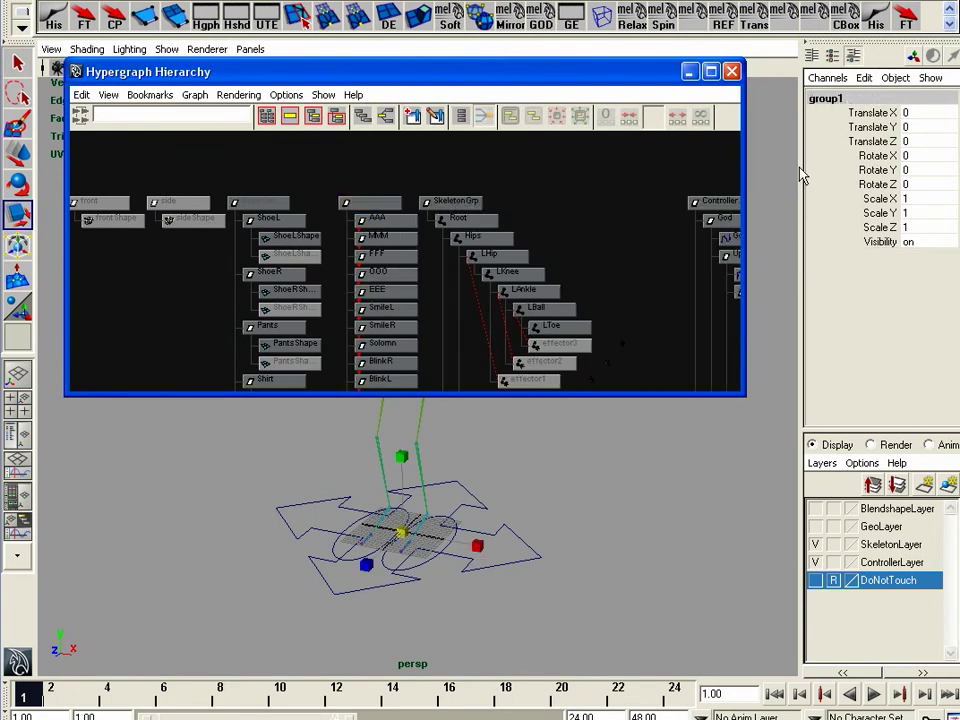
pyautogui.click(862, 95)
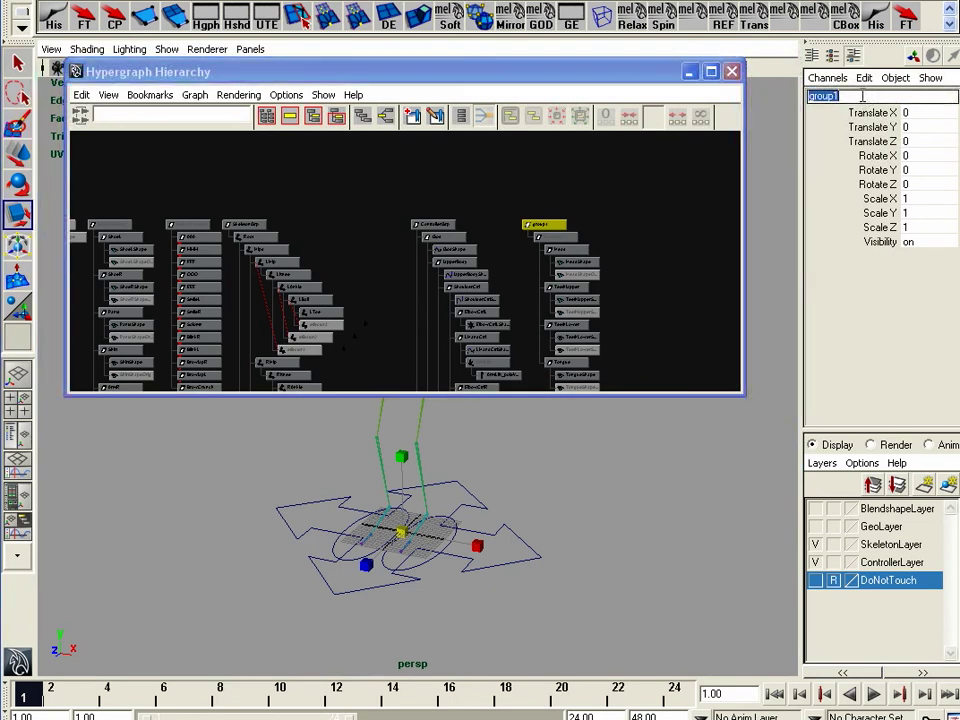
pyautogui.keyDown('alt'); pyautogui.moveTo(502, 309); pyautogui.dragTo(711, 302, button='right'); pyautogui.keyUp('alt')
pyautogui.keyDown('alt'); pyautogui.moveTo(686, 296); pyautogui.dragTo(569, 291, button='middle'); pyautogui.keyUp('alt')
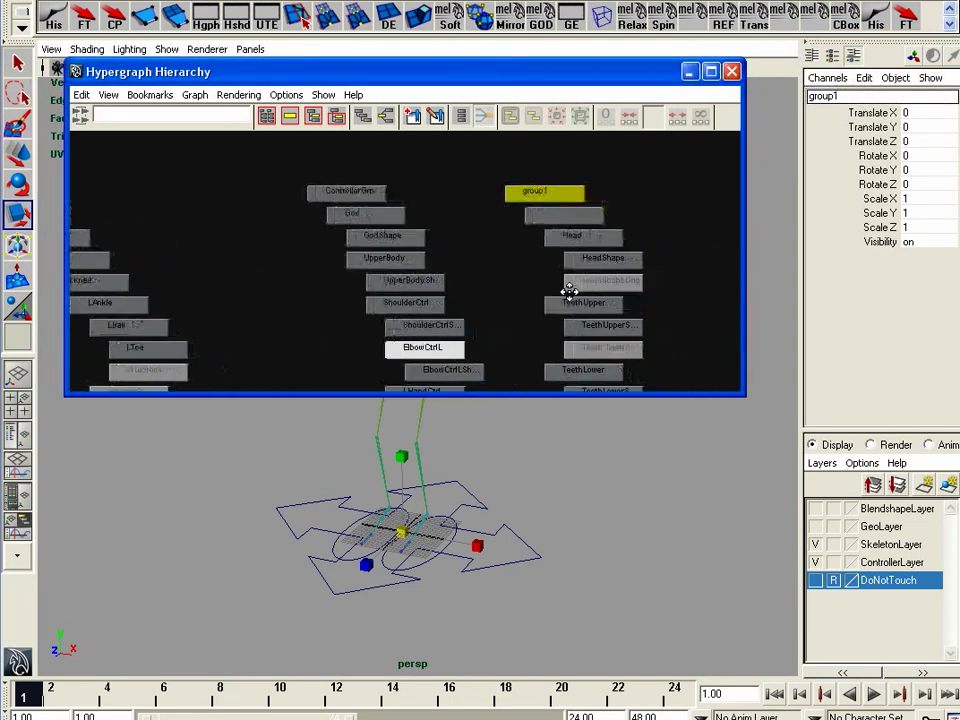
pyautogui.click(851, 97)
pyautogui.write('Geo')
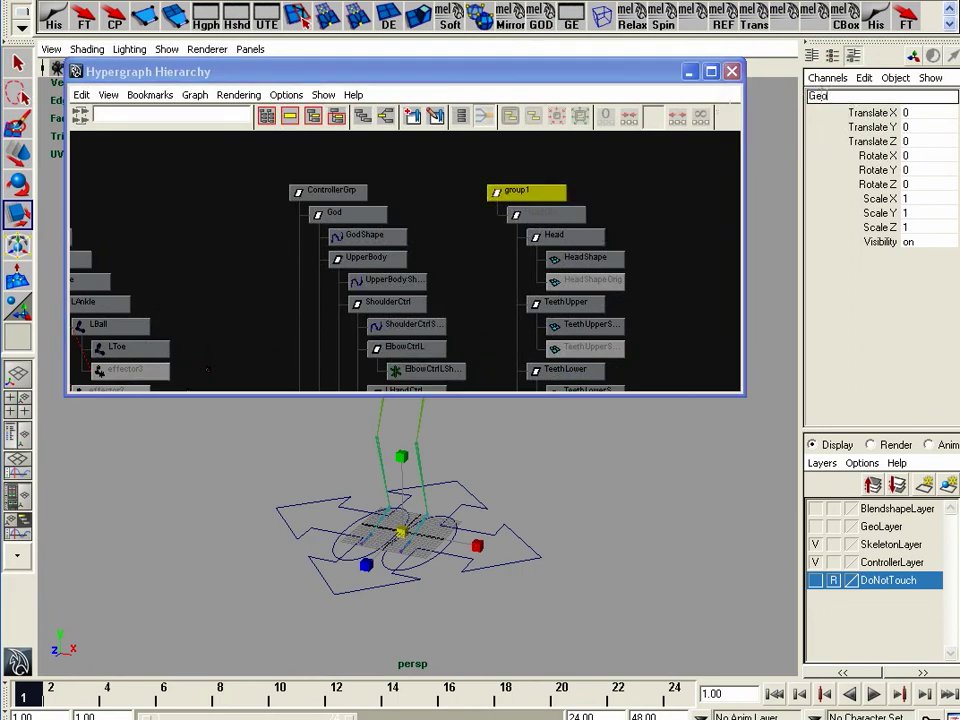
pyautogui.write('Grp')
pyautogui.press('Return')
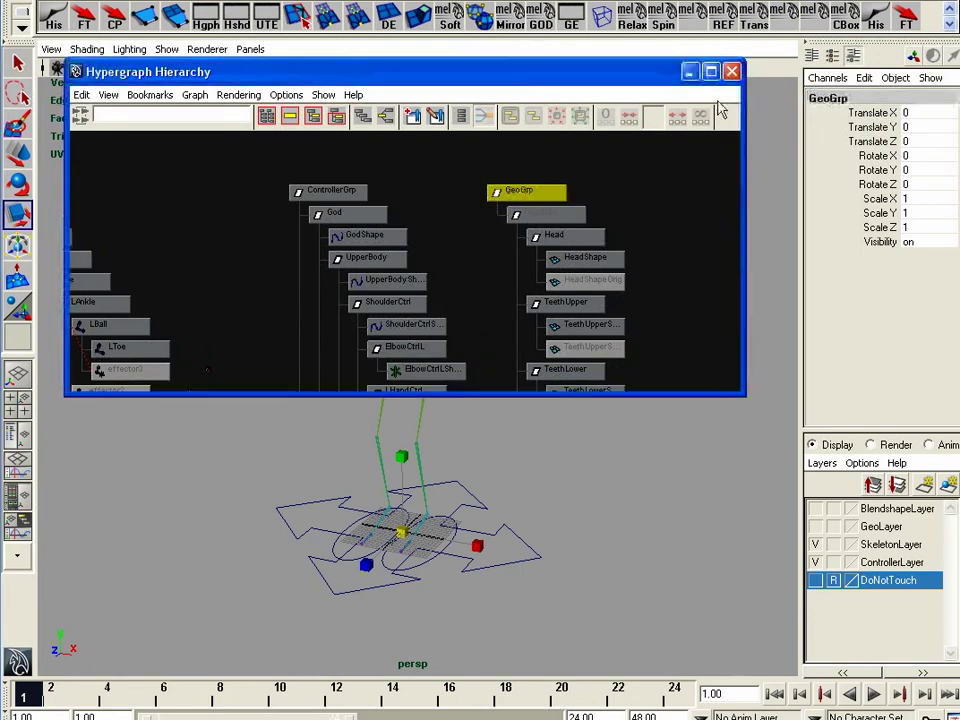
# - Group the blend shape, skeleton, controller and geometry groups under one new parent and name that parent MasterGrp
pyautogui.keyDown('alt'); pyautogui.moveTo(506, 226); pyautogui.dragTo(302, 231, button='right'); pyautogui.keyUp('alt')
pyautogui.keyDown('alt'); pyautogui.moveTo(302, 231); pyautogui.dragTo(461, 228, button='middle'); pyautogui.keyUp('alt')
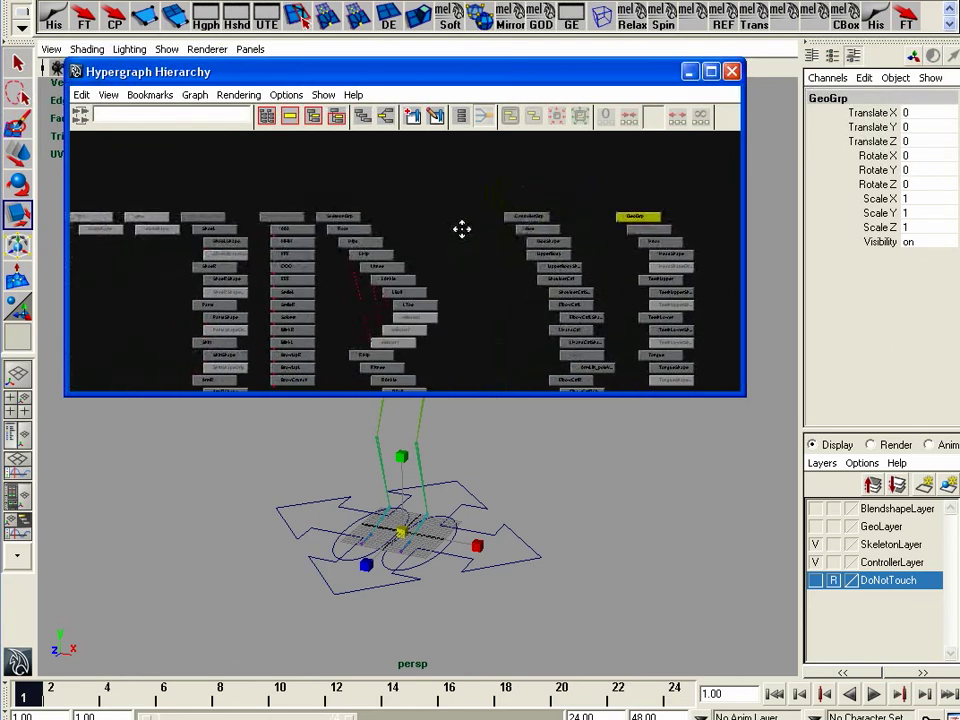
pyautogui.moveTo(213, 217); pyautogui.dragTo(648, 214, button='middle')
pyautogui.keyDown('alt'); pyautogui.moveTo(450, 236); pyautogui.dragTo(414, 238, button='right'); pyautogui.keyUp('alt')
pyautogui.moveTo(292, 204); pyautogui.dragTo(621, 218)
pyautogui.hotkey('ctrl', 'g')
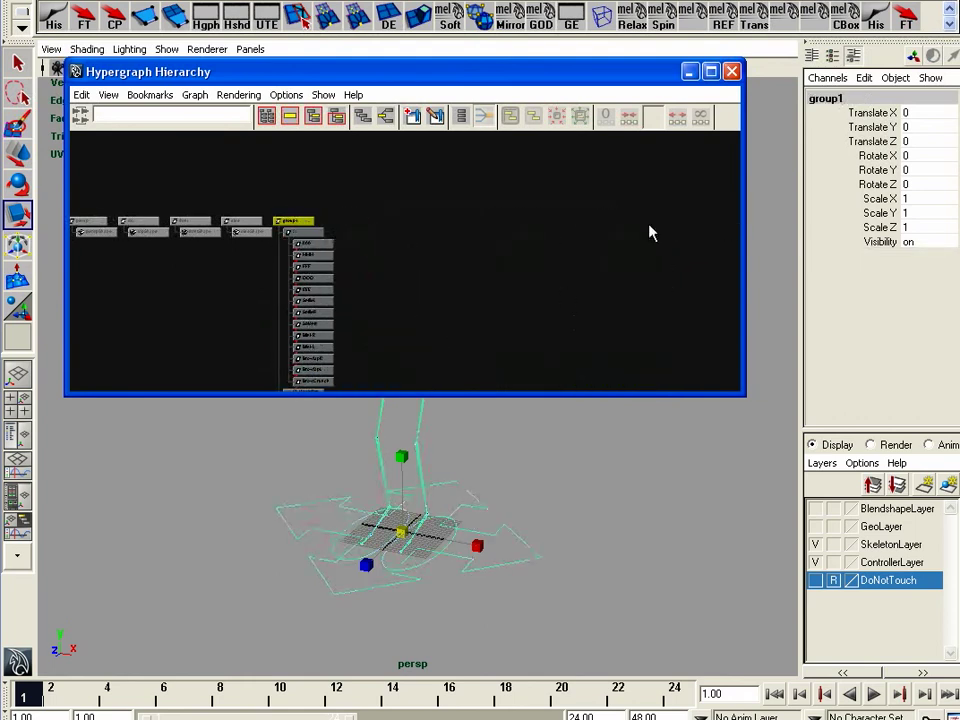
pyautogui.click(851, 96)
pyautogui.write('MasterG')
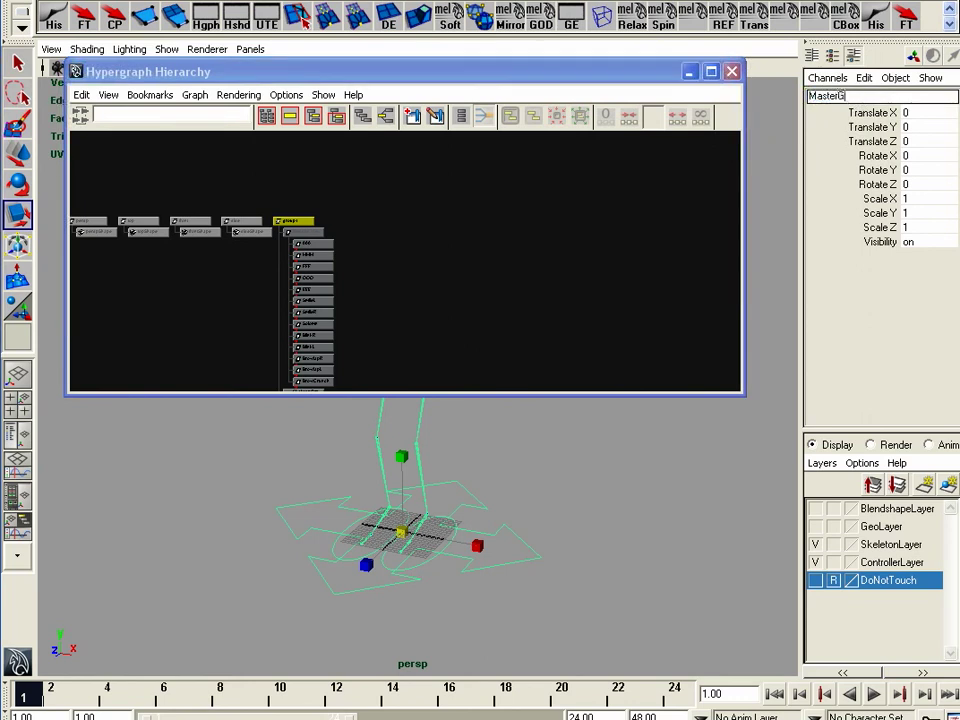
pyautogui.write('rp')
pyautogui.press('Return')
# - Collapse the MasterGrp hierarchy and expand it again to only its first level of child groups
pyautogui.keyDown('alt'); pyautogui.moveTo(441, 252); pyautogui.dragTo(540, 253, button='middle'); pyautogui.keyUp('alt')
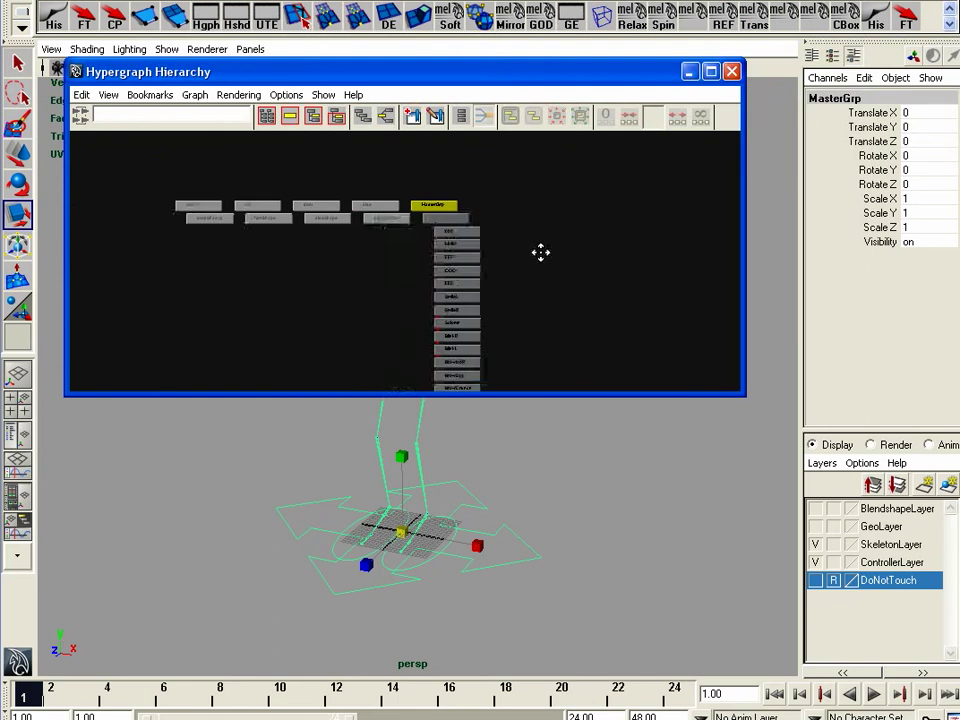
pyautogui.doubleClick(445, 208)
pyautogui.keyDown('alt'); pyautogui.moveTo(443, 256); pyautogui.dragTo(444, 296, button='middle'); pyautogui.keyUp('alt')
pyautogui.keyDown('alt'); pyautogui.moveTo(444, 296); pyautogui.dragTo(735, 290, button='right'); pyautogui.keyUp('alt')
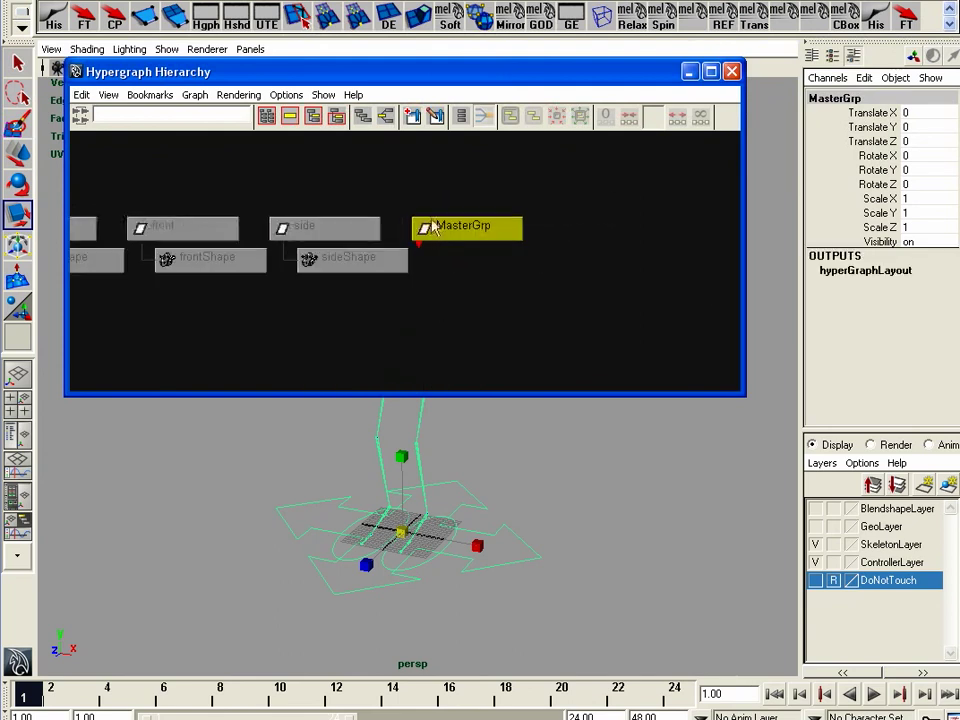
pyautogui.doubleClick(457, 229)
pyautogui.keyDown('alt'); pyautogui.moveTo(556, 301); pyautogui.dragTo(454, 260, button='middle'); pyautogui.keyUp('alt')
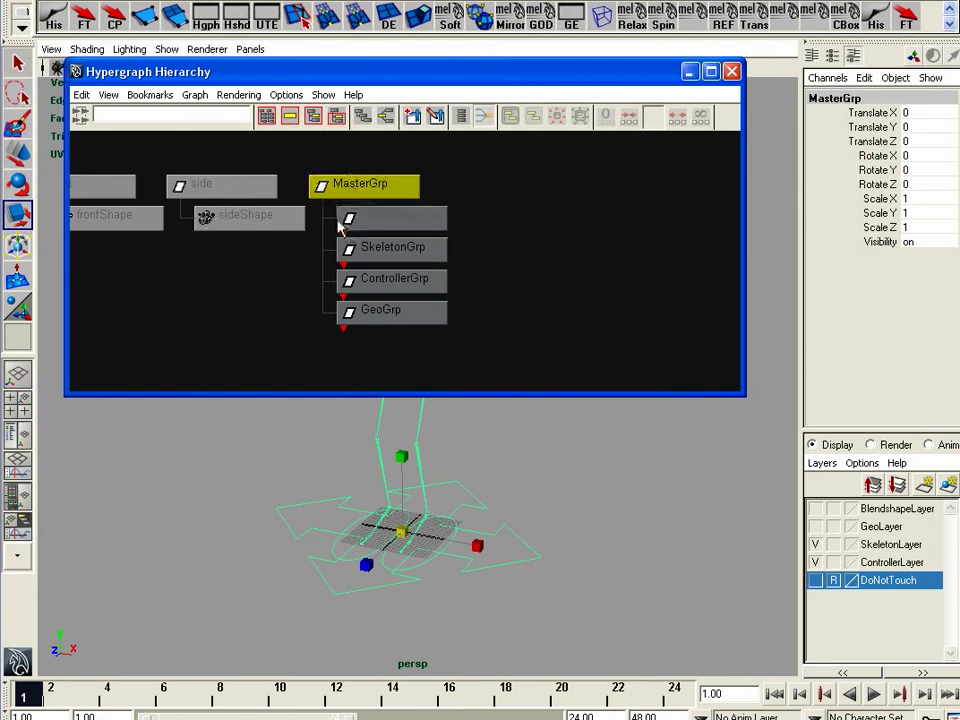
# - Expand BlendShapeGrp to inspect the facial targets inside it, and collapse it again
pyautogui.keyDown('alt'); pyautogui.moveTo(384, 282); pyautogui.dragTo(371, 292, button='middle'); pyautogui.keyUp('alt')
pyautogui.doubleClick(364, 227)
pyautogui.keyDown('alt'); pyautogui.moveTo(496, 267); pyautogui.dragTo(371, 279, button='right'); pyautogui.keyUp('alt')
pyautogui.keyDown('alt'); pyautogui.moveTo(371, 279); pyautogui.dragTo(367, 135, button='middle'); pyautogui.keyUp('alt')
pyautogui.keyDown('alt'); pyautogui.moveTo(485, 237); pyautogui.dragTo(454, 274, button='middle'); pyautogui.keyUp('alt')
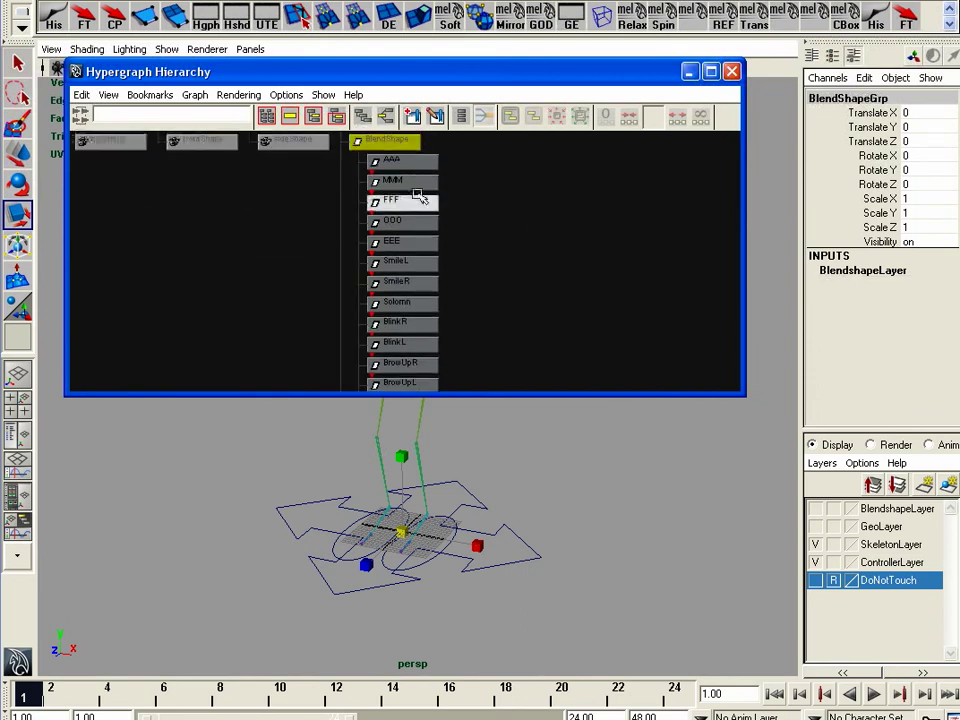
pyautogui.doubleClick(395, 143)
pyautogui.keyDown('alt'); pyautogui.moveTo(450, 271); pyautogui.dragTo(419, 358); pyautogui.keyUp('alt')
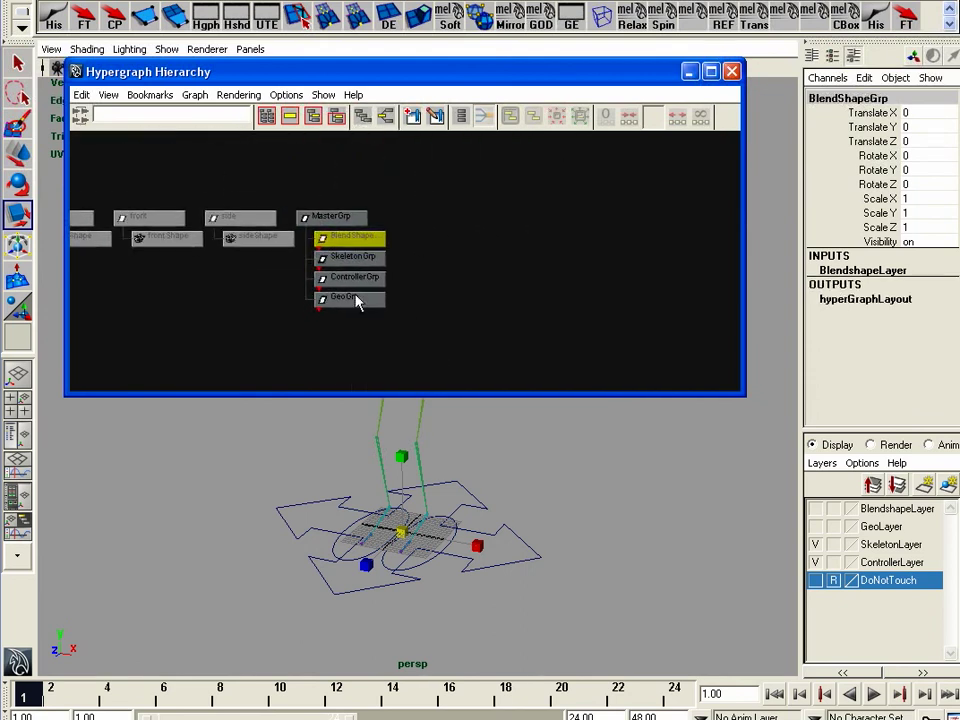
# - Expand SkeletonGrp to inspect its contents, and collapse it again
pyautogui.keyDown('alt'); pyautogui.moveTo(410, 304); pyautogui.dragTo(438, 286, button='right'); pyautogui.keyUp('alt')
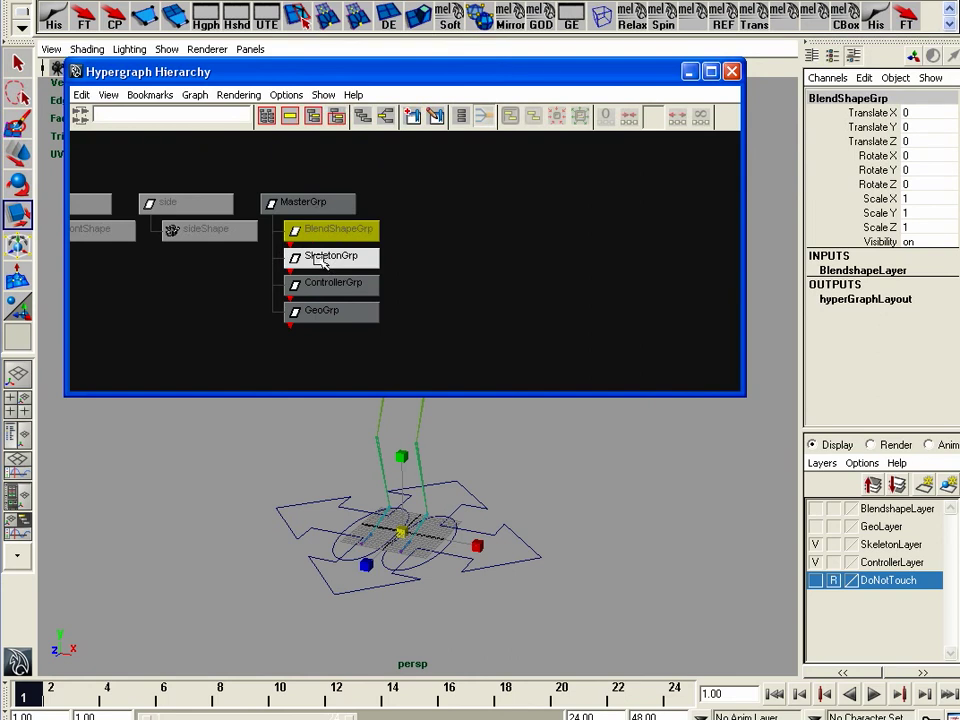
pyautogui.moveTo(325, 260); pyautogui.dragTo(177, 313, button='right')
pyautogui.keyDown('alt'); pyautogui.moveTo(405, 324); pyautogui.dragTo(405, 298, button='middle'); pyautogui.keyUp('alt')
pyautogui.keyDown('alt'); pyautogui.moveTo(405, 298); pyautogui.dragTo(596, 303, button='right'); pyautogui.keyUp('alt')
pyautogui.doubleClick(373, 209)
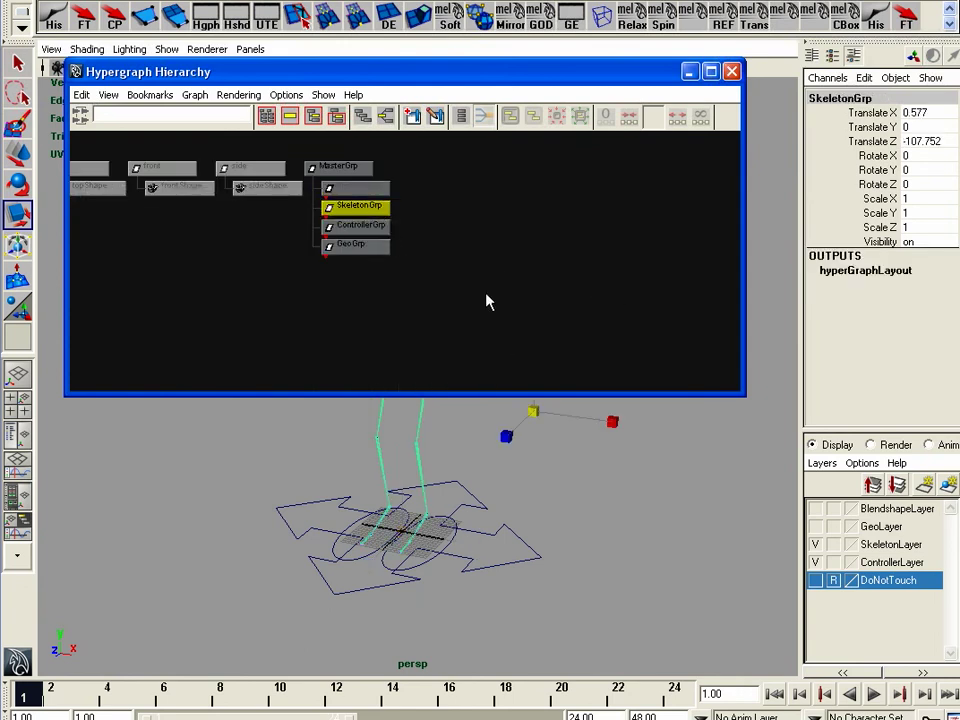
# - Select MasterGrp, move the Hypergraph clear of the rig, and open Export Selection for the group
pyautogui.keyDown('alt'); pyautogui.moveTo(469, 299); pyautogui.dragTo(544, 358, button='middle'); pyautogui.keyUp('alt')
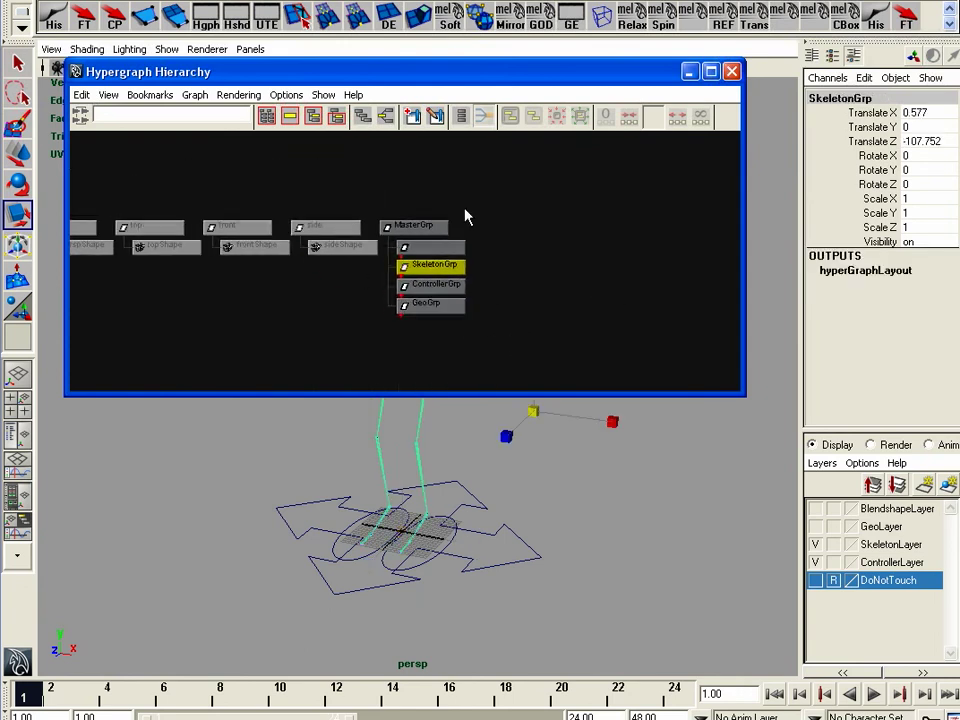
pyautogui.click(414, 225)
pyautogui.moveTo(446, 73); pyautogui.dragTo(812, 9)
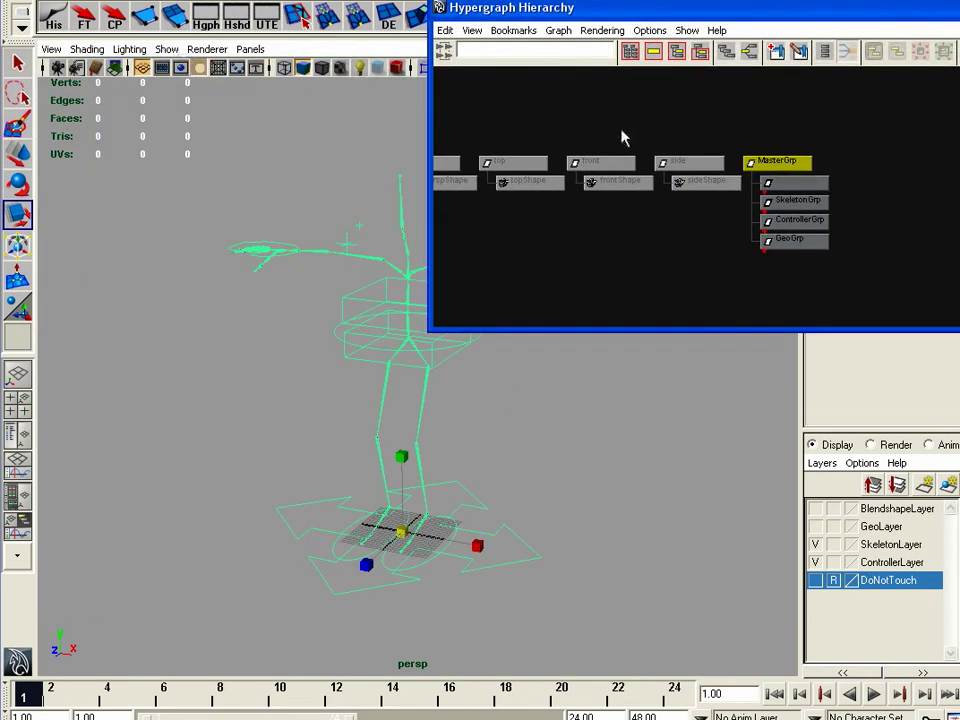
pyautogui.click(14, 0)
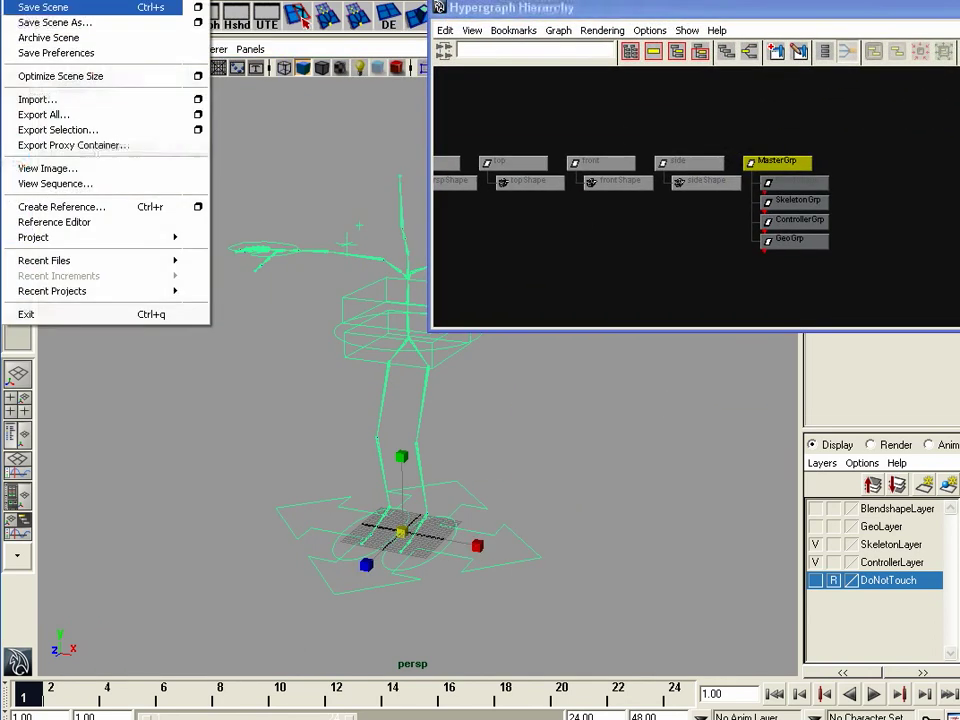
pyautogui.click(60, 130)
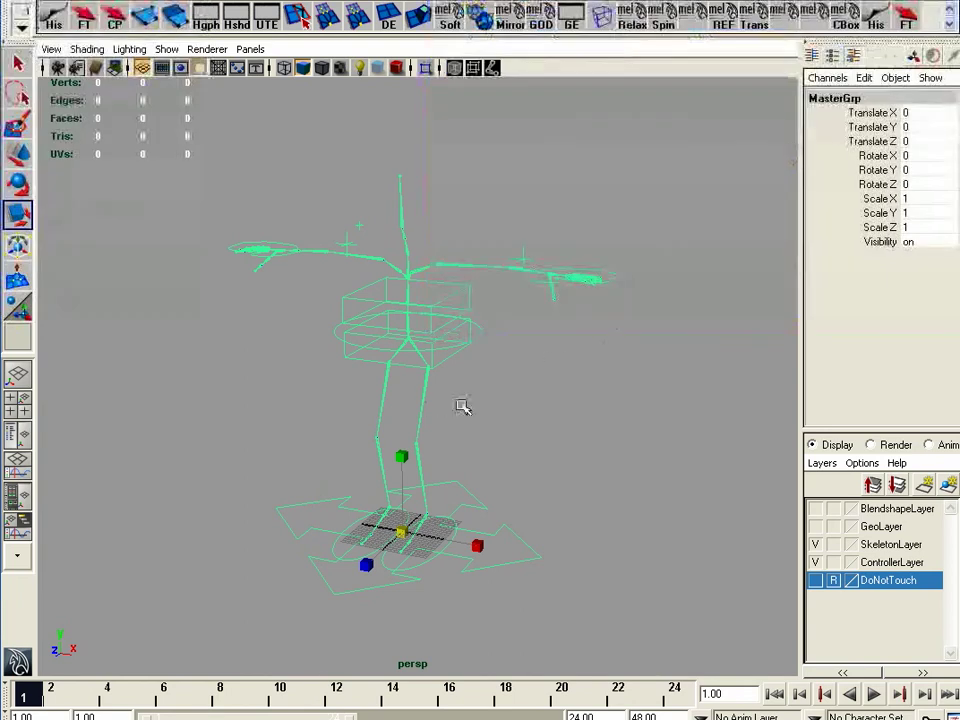
pyautogui.keyDown('alt'); pyautogui.moveTo(460, 407); pyautogui.dragTo(542, 449); pyautogui.keyUp('alt')
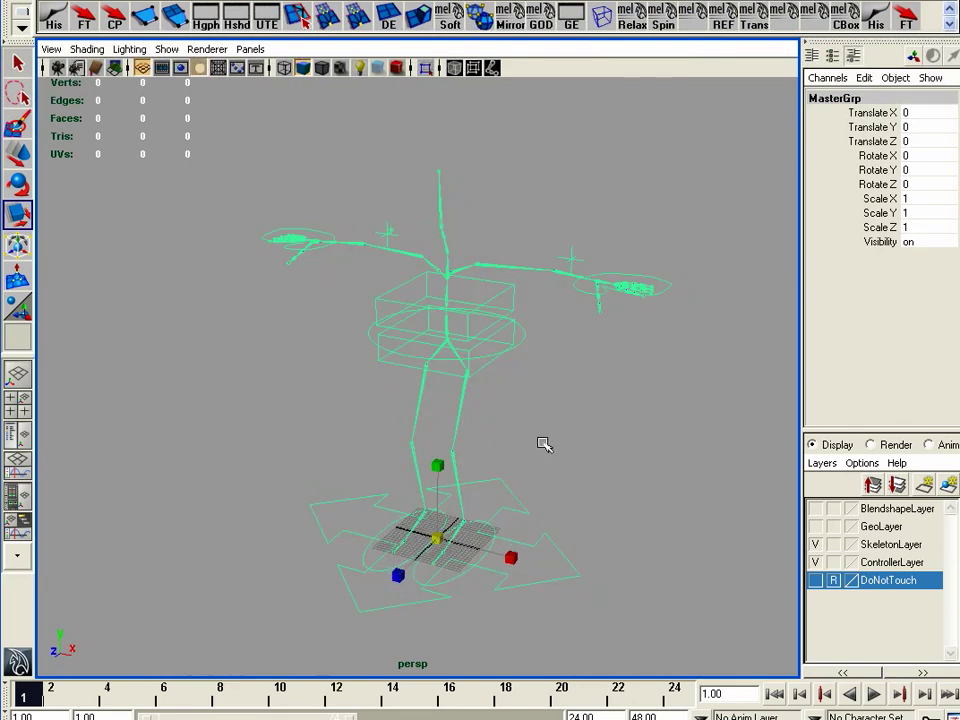
pyautogui.keyDown('alt'); pyautogui.moveTo(416, 411); pyautogui.dragTo(550, 430); pyautogui.keyUp('alt')
pyautogui.keyDown('alt'); pyautogui.moveTo(482, 416); pyautogui.dragTo(501, 227); pyautogui.keyUp('alt')
pyautogui.keyDown('alt'); pyautogui.moveTo(623, 473); pyautogui.dragTo(541, 451); pyautogui.keyUp('alt')
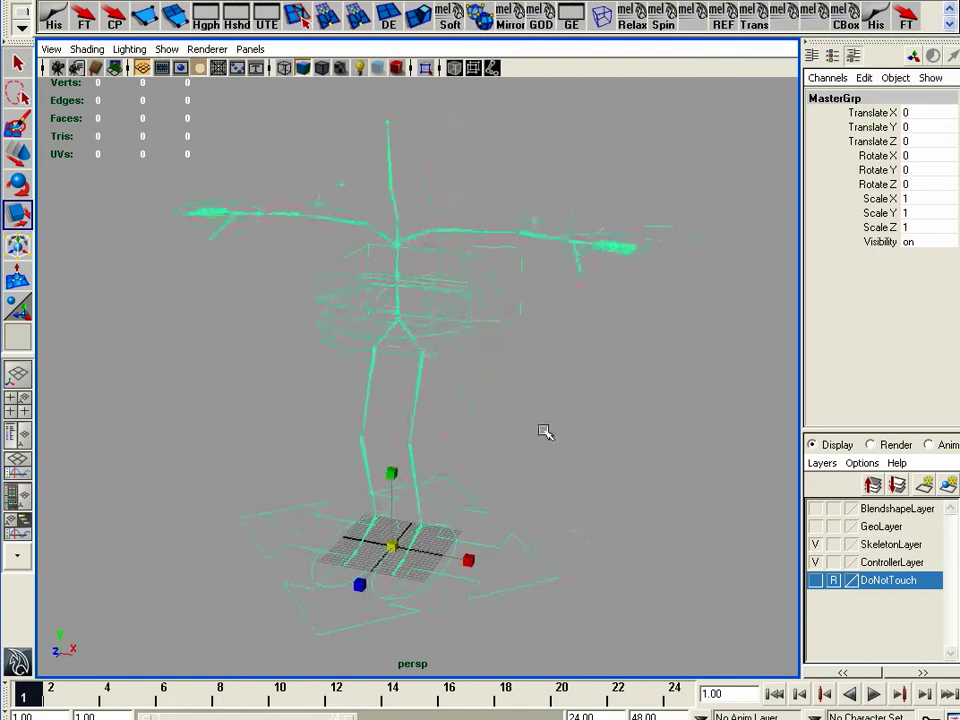
pyautogui.keyDown('alt'); pyautogui.moveTo(412, 316); pyautogui.dragTo(497, 574); pyautogui.keyUp('alt')
pyautogui.keyDown('alt'); pyautogui.moveTo(469, 465); pyautogui.dragTo(565, 221); pyautogui.keyUp('alt')
pyautogui.keyDown('alt'); pyautogui.moveTo(487, 457); pyautogui.dragTo(437, 319); pyautogui.keyUp('alt')
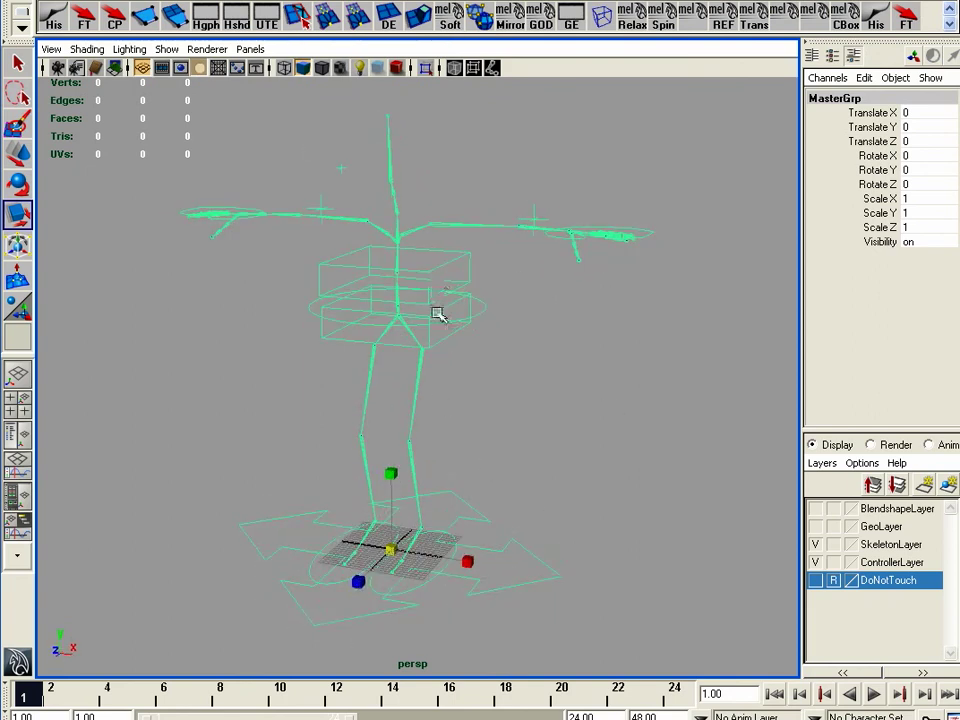